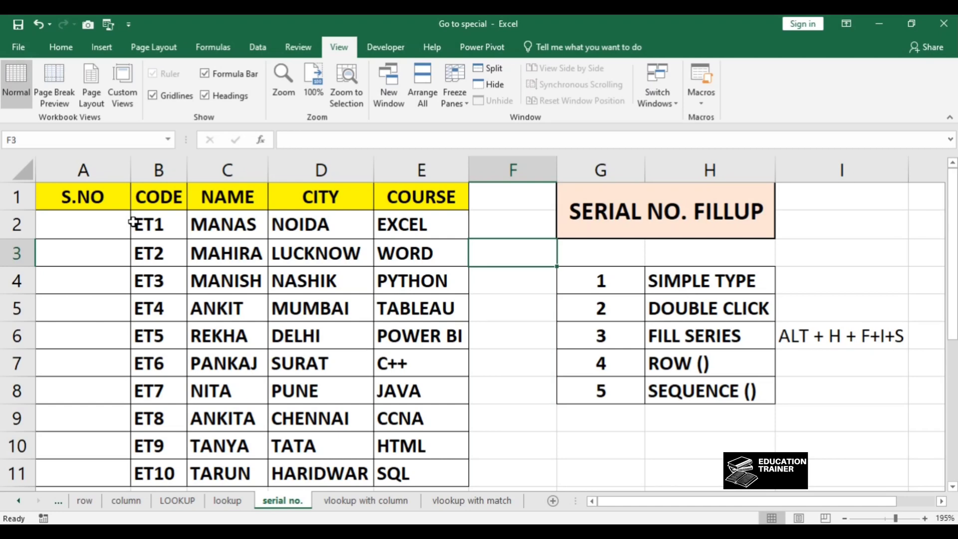
{"action": "key", "text": "Right"}
{"action": "key", "text": "Down"}
{"action": "key", "text": "Down"}
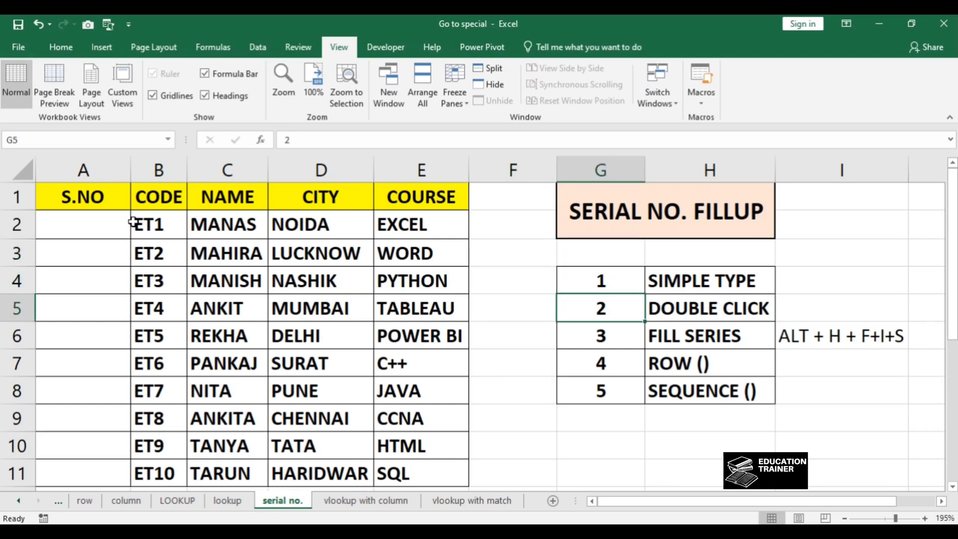
{"action": "key", "text": "Up"}
{"action": "key", "text": "Left"}
{"action": "key", "text": "Left"}
{"action": "key", "text": "Left"}
{"action": "key", "text": "Left"}
{"action": "key", "text": "Left"}
{"action": "key", "text": "Left"}
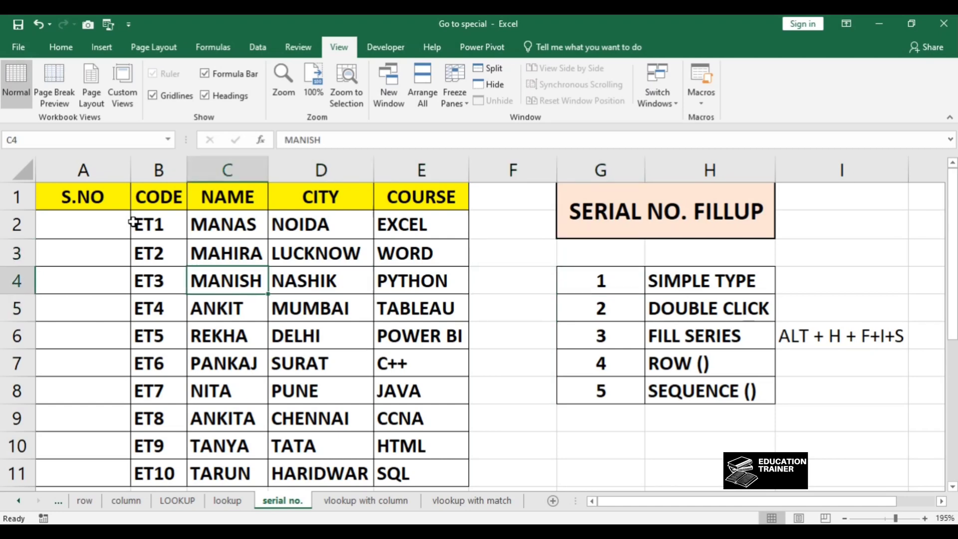
{"action": "key", "text": "Up"}
{"action": "key", "text": "Up"}
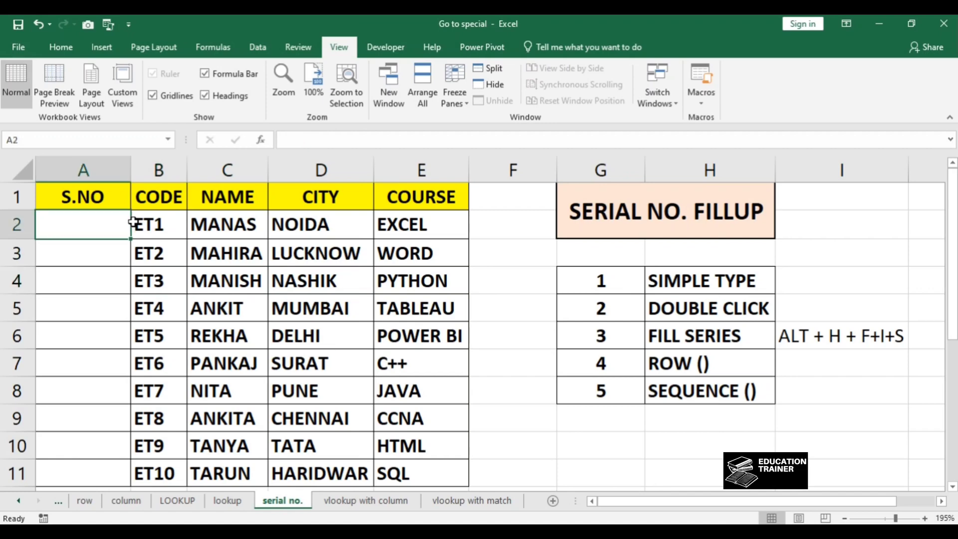
Step: Enter serial numbers by hand in A2 through A9: 1, 2, 3, 45, 6, 7, 8 and 9
{"action": "type", "text": "1"}
{"action": "key", "text": "Return"}
{"action": "type", "text": "2"}
{"action": "key", "text": "Return"}
{"action": "type", "text": "3"}
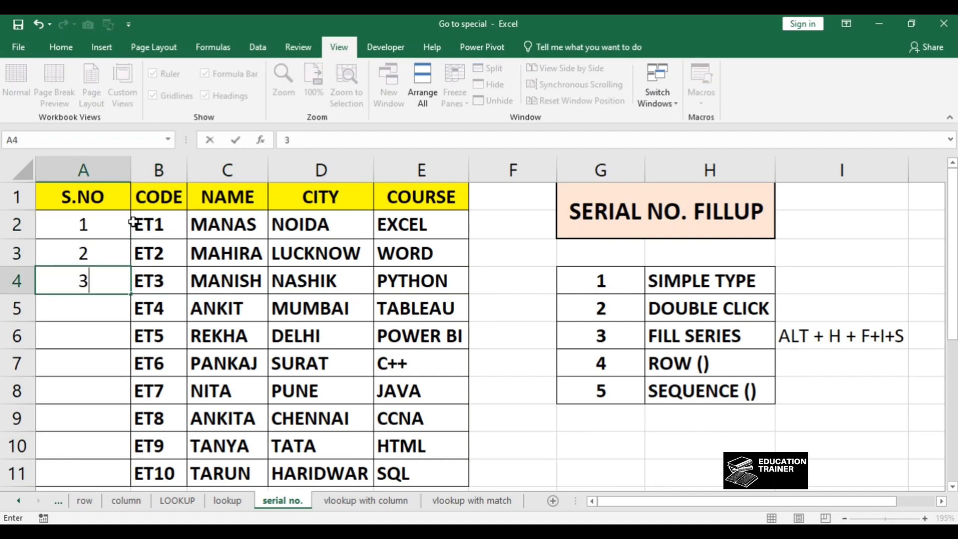
{"action": "key", "text": "Return"}
{"action": "type", "text": "45"}
{"action": "key", "text": "Return"}
{"action": "type", "text": "6"}
{"action": "key", "text": "Return"}
{"action": "type", "text": "7"}
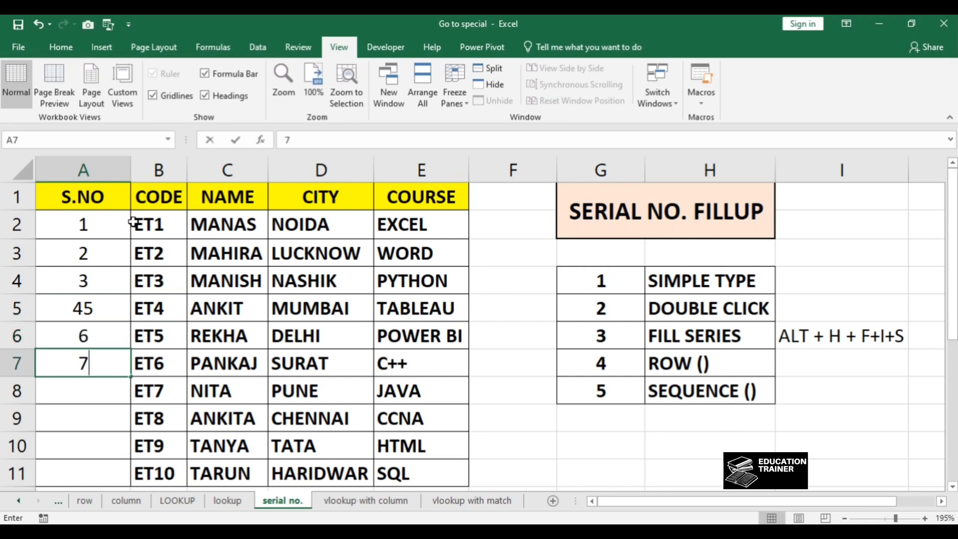
{"action": "key", "text": "Return"}
{"action": "type", "text": "8 9"}
{"action": "key", "text": "Return"}
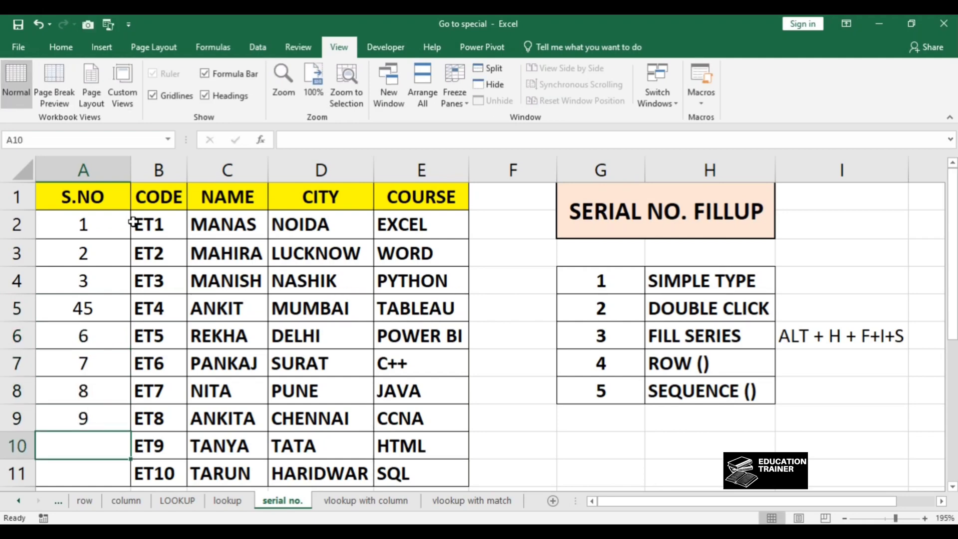
Step: Examine the hand-entered serial numbers in the S.NO column
{"action": "key", "text": "Up"}
{"action": "key", "text": "Up"}
{"action": "key", "text": "Up"}
{"action": "key", "text": "Up"}
{"action": "key", "text": "Up"}
{"action": "key", "text": "Up"}
{"action": "key", "text": "Up"}
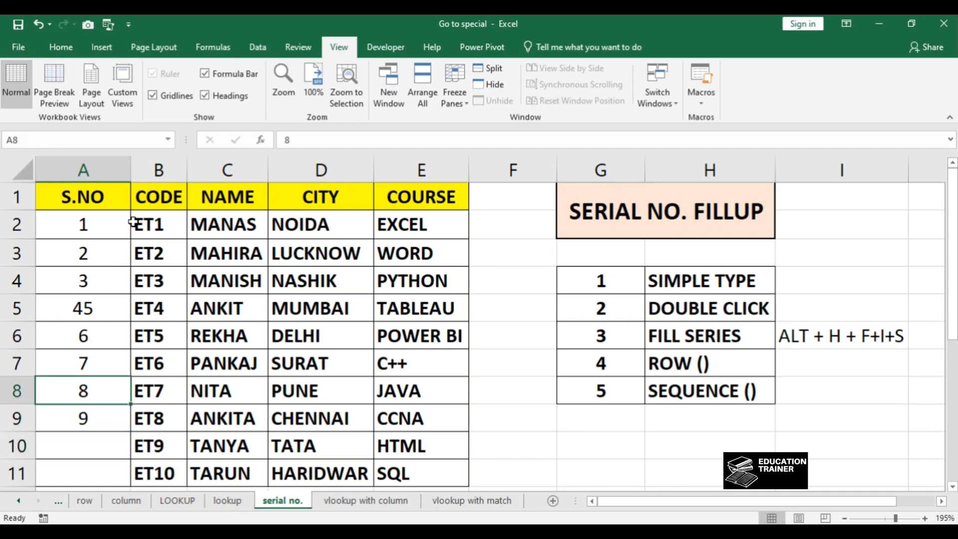
{"action": "key", "text": "Down"}
{"action": "key", "text": "Down"}
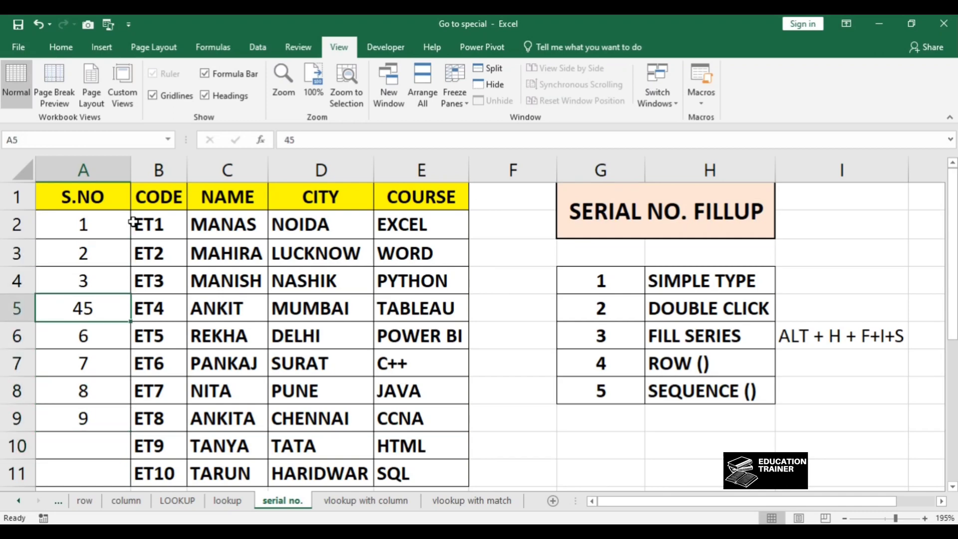
{"action": "key", "text": "Down"}
{"action": "key", "text": "Up"}
{"action": "key", "text": "Up"}
{"action": "key", "text": "Up"}
{"action": "key", "text": "Up"}
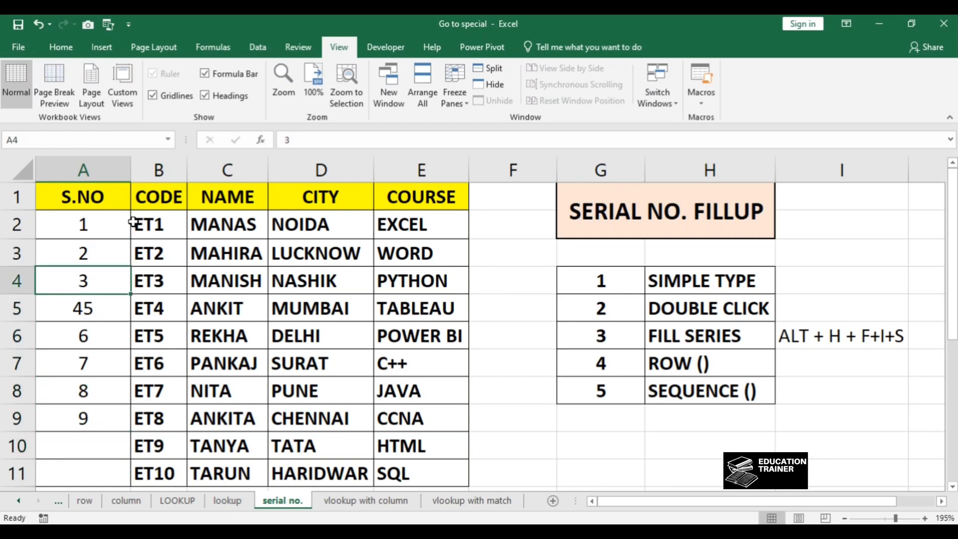
Step: Clear the hand-entered serial numbers from A2 through A9
{"action": "key", "text": "ctrl+shift+Down"}
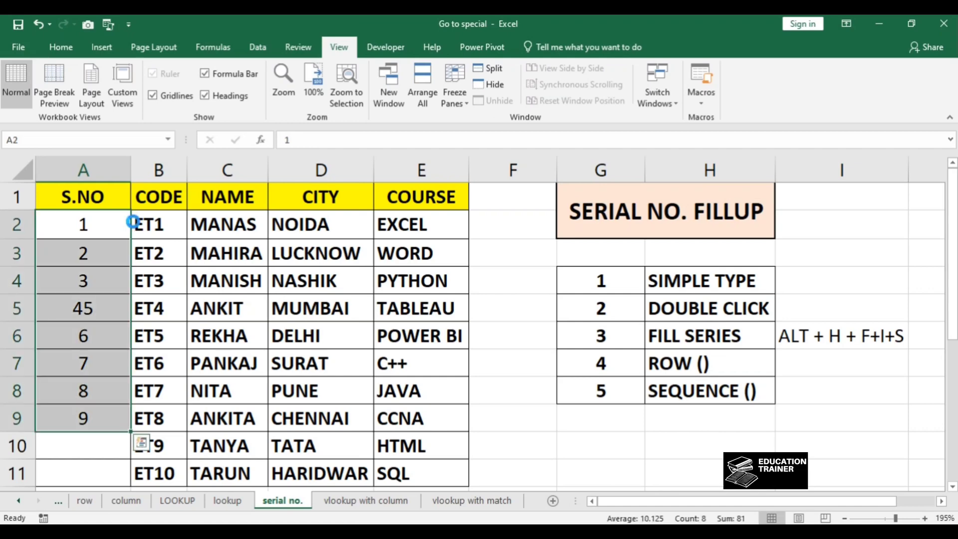
{"action": "key", "text": "Delete"}
{"action": "key", "text": "Right"}
{"action": "key", "text": "Left"}
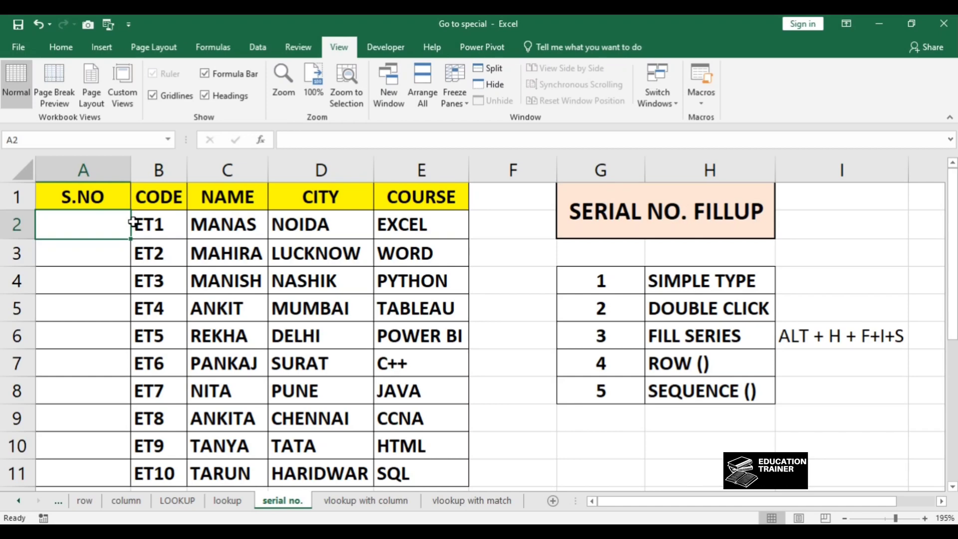
Step: Enter 1 in A2 and 2 in A3 of the S.NO column
{"action": "key", "text": "Down"}
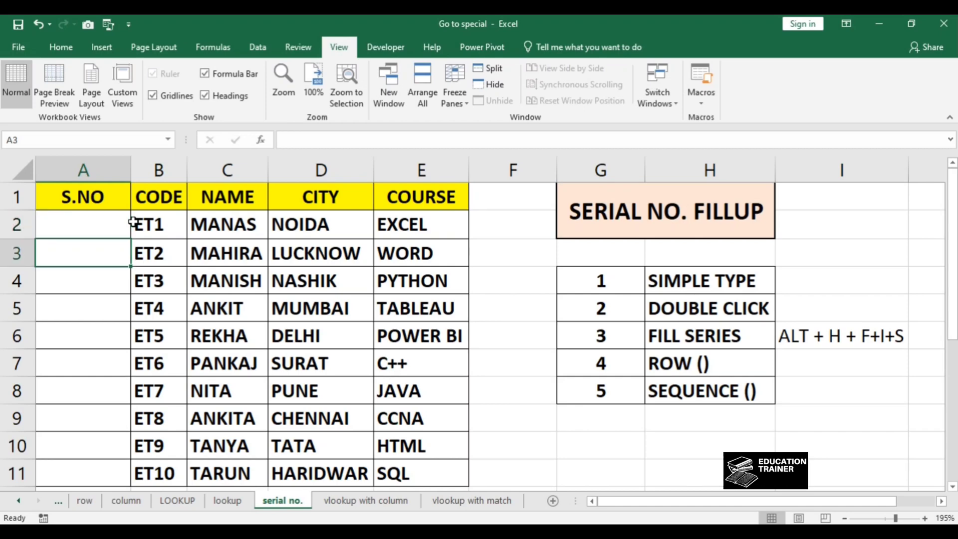
{"action": "key", "text": "Up"}
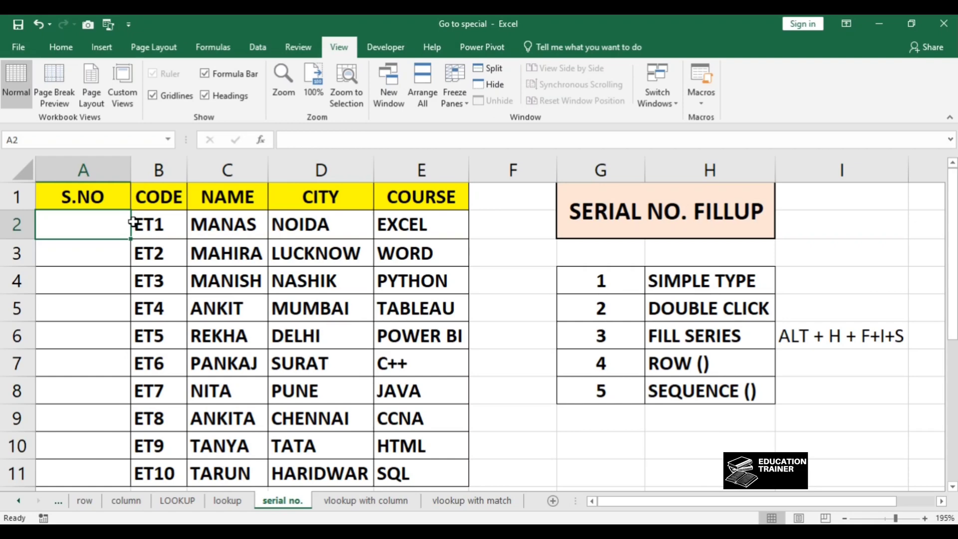
{"action": "type", "text": "1"}
{"action": "key", "text": "Return"}
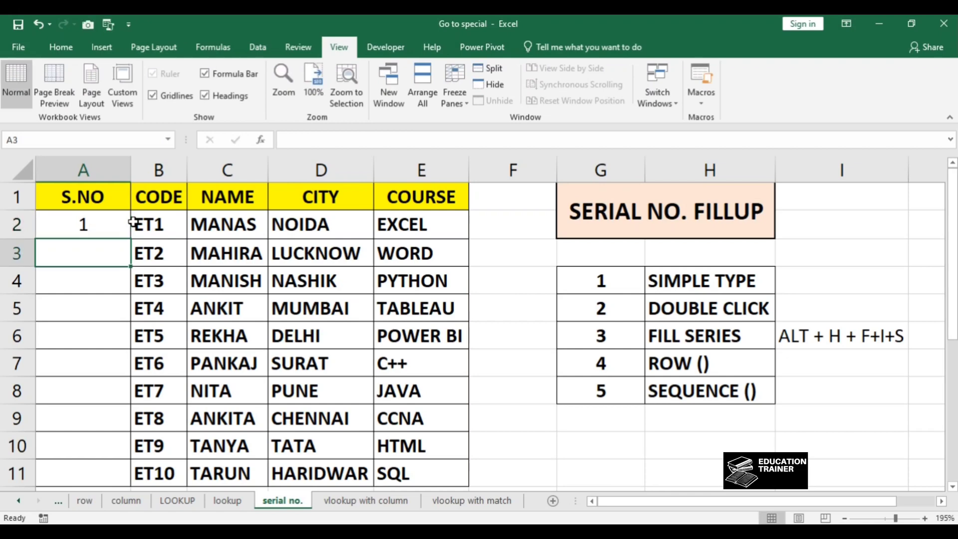
{"action": "type", "text": "2"}
{"action": "key", "text": "Return"}
Step: Auto-fill the 1, 2 pattern from A2:A3 down the S.NO column to the end of the table at row 11
{"action": "key", "text": "Up"}
{"action": "key", "text": "Up"}
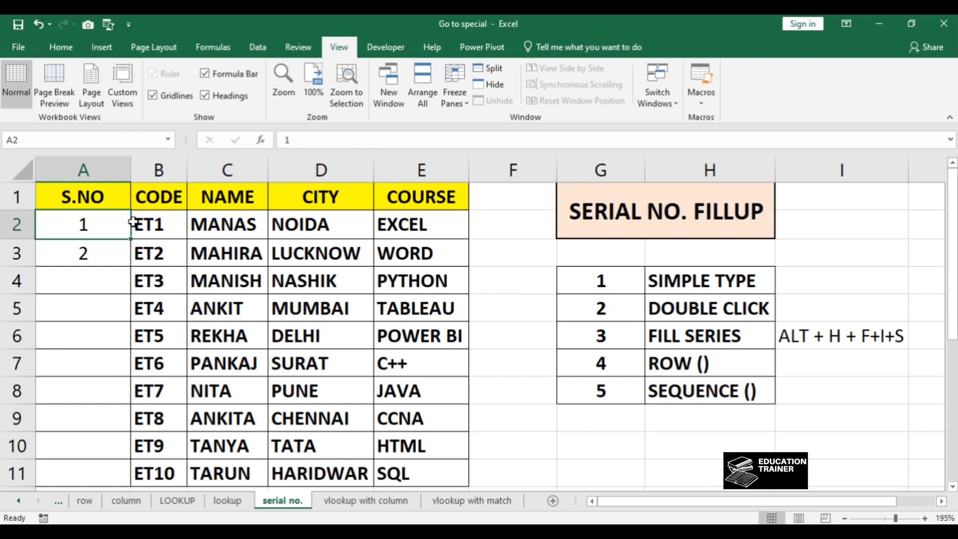
{"action": "key", "text": "Down"}
{"action": "key", "text": "Up"}
{"action": "key", "text": "shift+Down"}
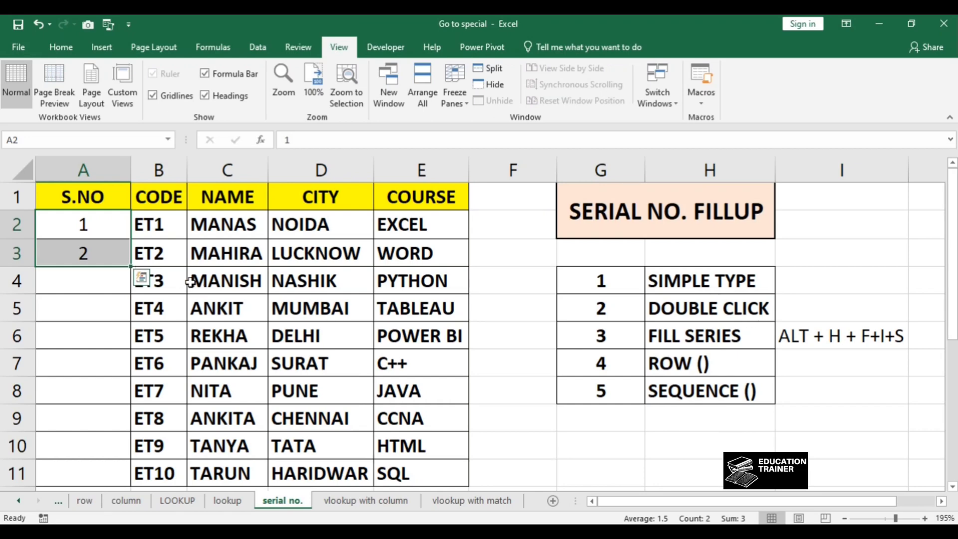
{"action": "double_click", "coordinate": [132, 266]}
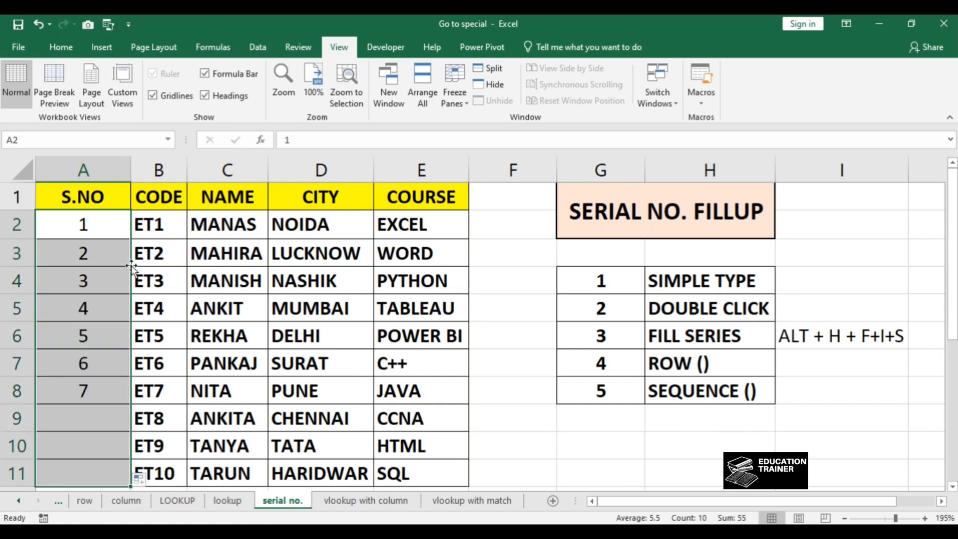
Step: Clear the filled serial numbers from A4 through A11, keeping 1 and 2
{"action": "key", "text": "Right"}
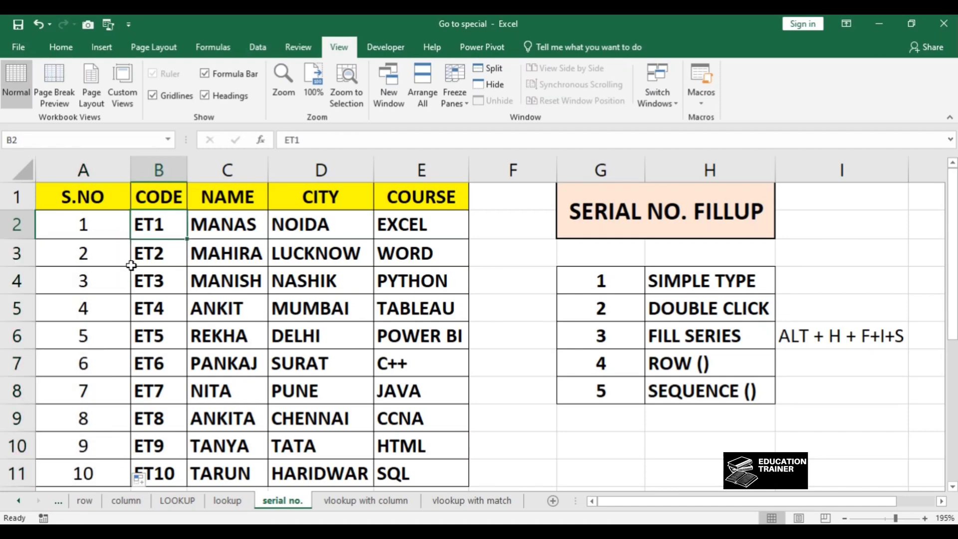
{"action": "key", "text": "Left"}
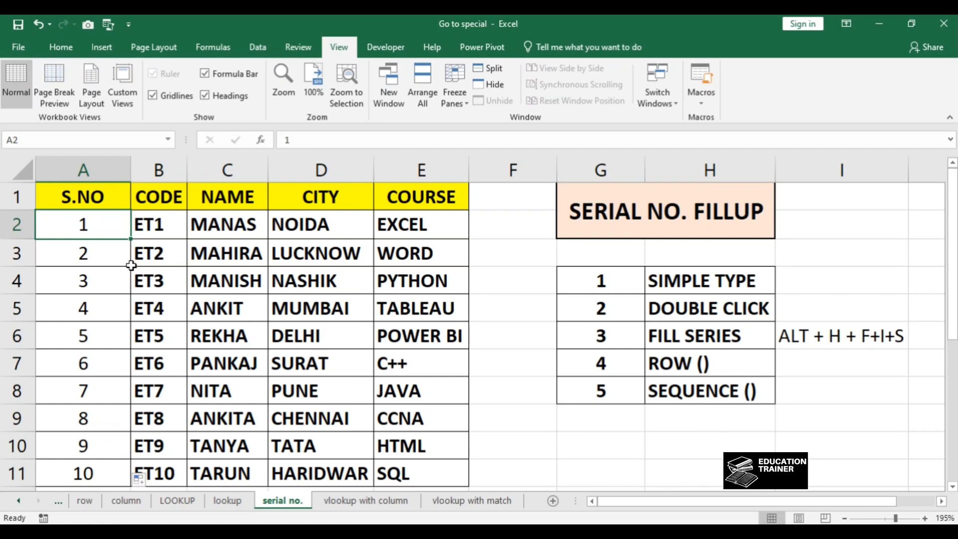
{"action": "key", "text": "Down"}
{"action": "key", "text": "Down"}
{"action": "key", "text": "Down"}
{"action": "key", "text": "Down"}
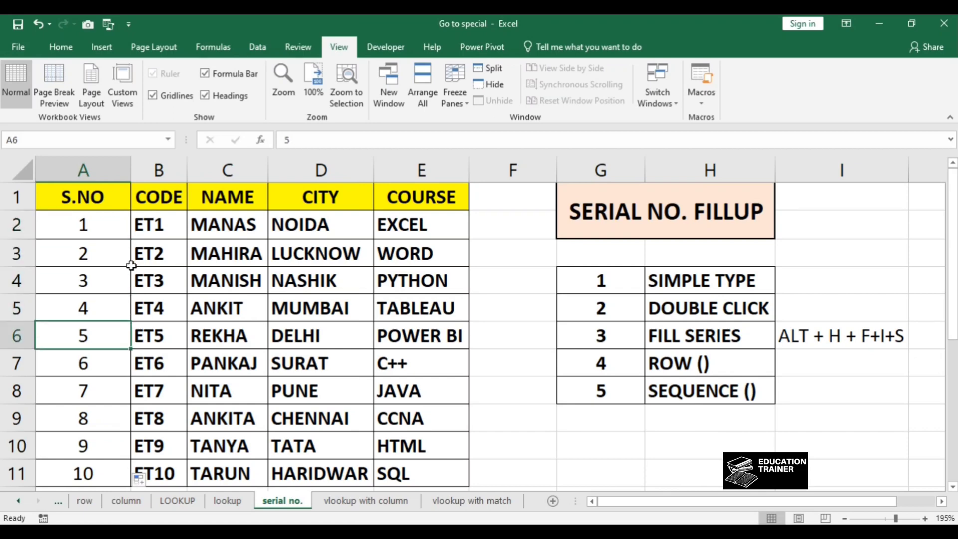
{"action": "key", "text": "Up"}
{"action": "key", "text": "Up"}
{"action": "key", "text": "ctrl+shift+Down"}
{"action": "key", "text": "Delete"}
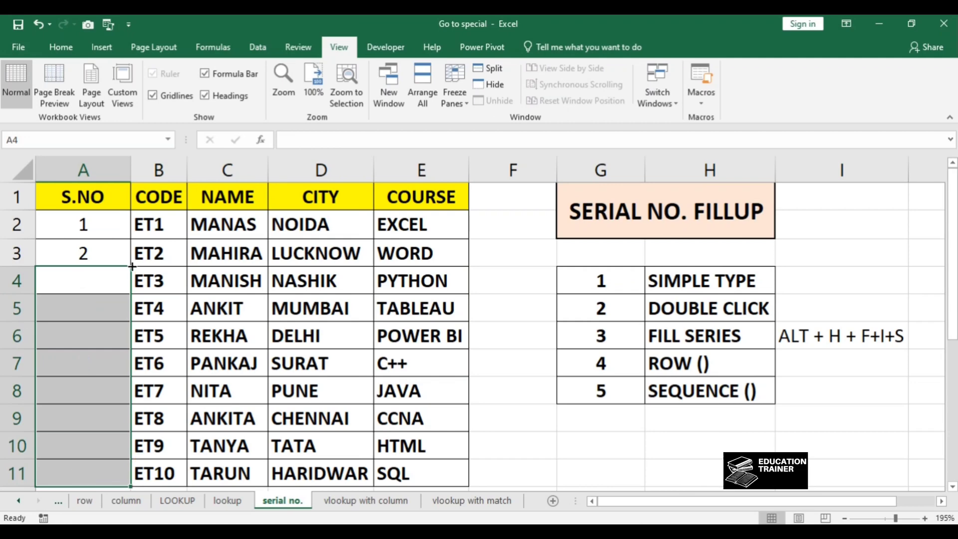
Step: Auto-fill the 1, 2 pattern from A2:A3 down the S.NO column again to row 11
{"action": "key", "text": "Up"}
{"action": "key", "text": "Up"}
{"action": "key", "text": "Up"}
{"action": "key", "text": "Down"}
{"action": "key", "text": "shift+Down"}
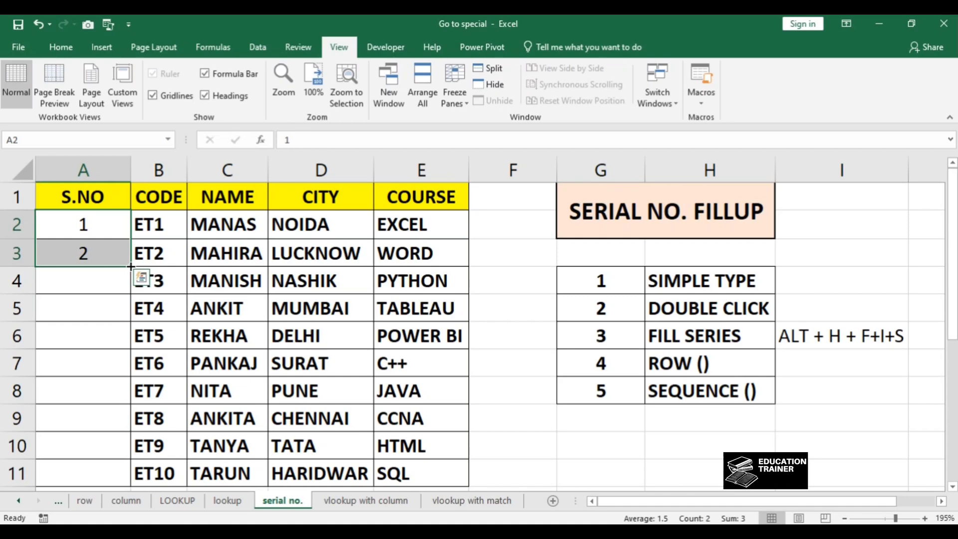
{"action": "double_click", "coordinate": [131, 267]}
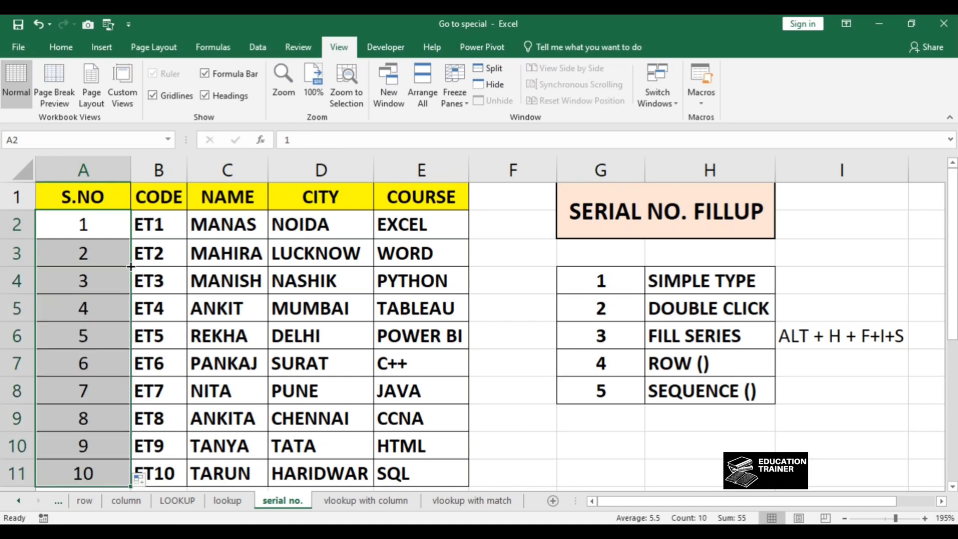
Step: Clear all serial numbers from A2 through A11
{"action": "key", "text": "Right"}
{"action": "key", "text": "Left"}
{"action": "key", "text": "ctrl+shift+Down"}
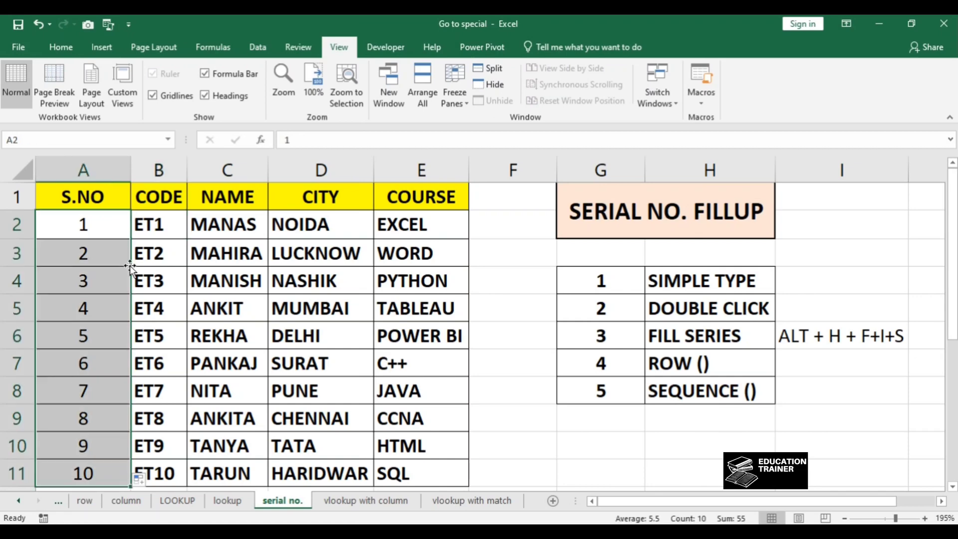
{"action": "key", "text": "Delete"}
{"action": "key", "text": "Right"}
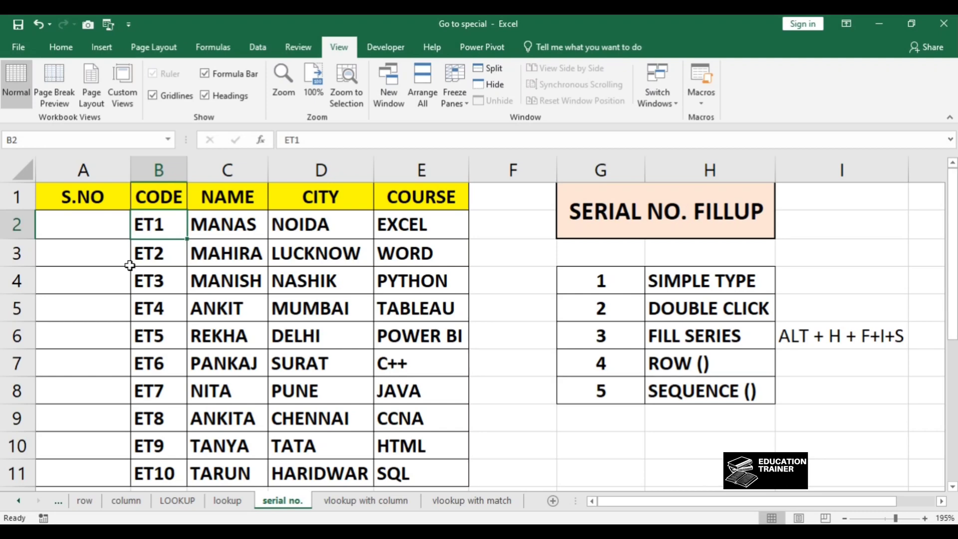
Step: Enter 1 in A2 and fill A2:A11 with a linear series in columns using step value 1
{"action": "key", "text": "Left"}
{"action": "type", "text": "1"}
{"action": "key", "text": "Tab"}
{"action": "key", "text": "ctrl+Down"}
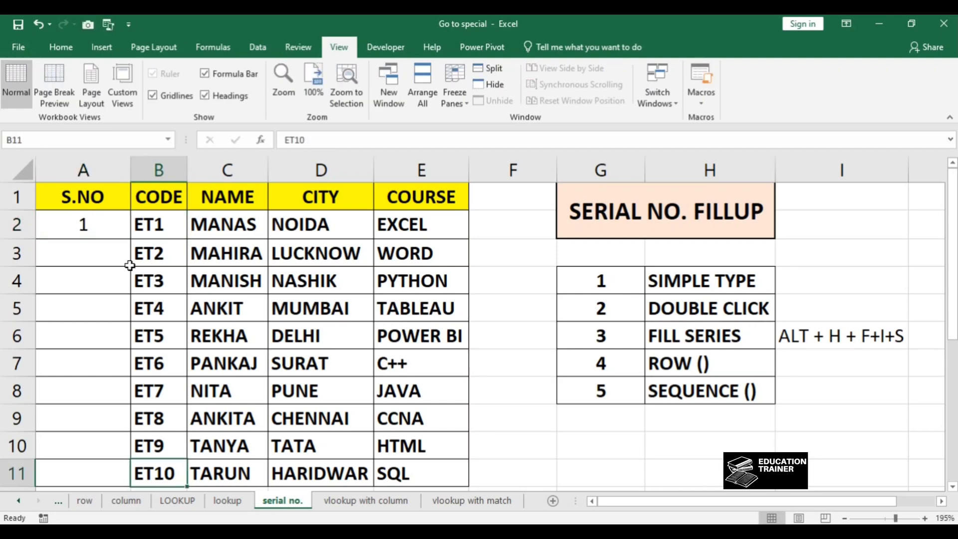
{"action": "key", "text": "Left"}
{"action": "key", "text": "ctrl+shift+Up"}
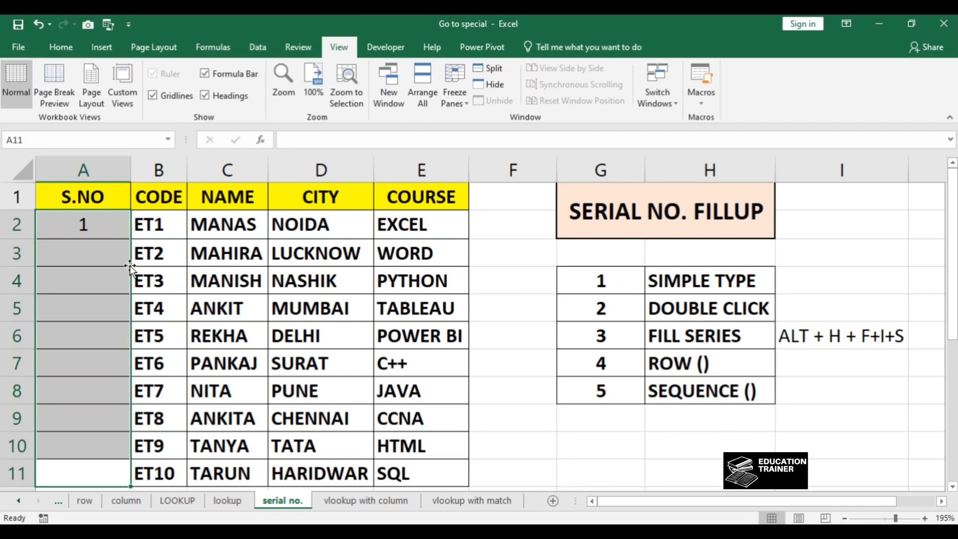
{"action": "key", "text": "alt"}
{"action": "key", "text": "h"}
{"action": "key", "text": "f"}
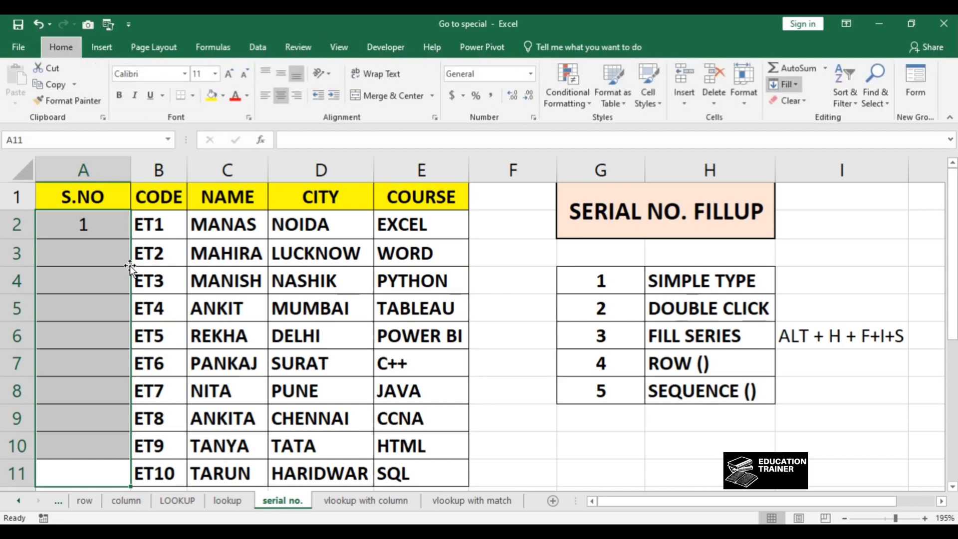
{"action": "key", "text": "i"}
{"action": "key", "text": "s"}
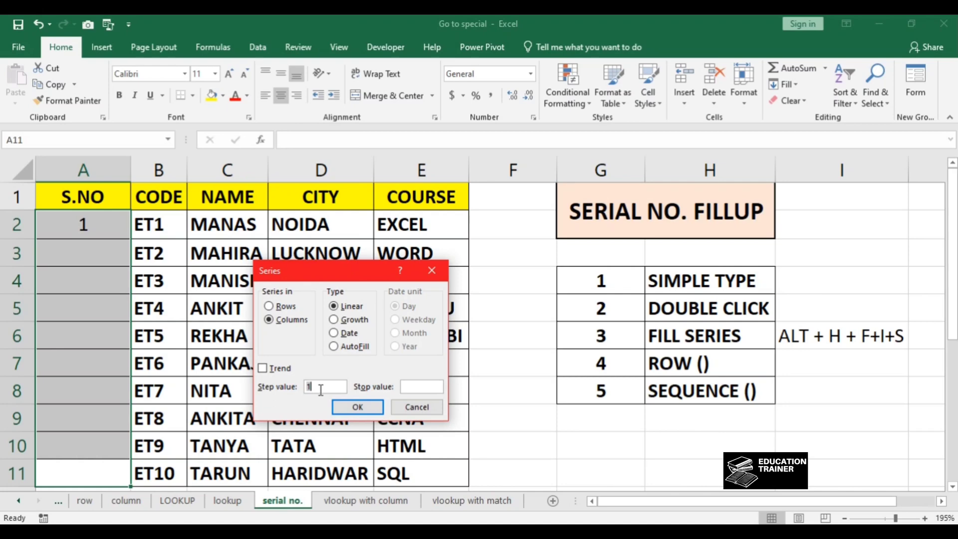
{"action": "key", "text": "Return"}
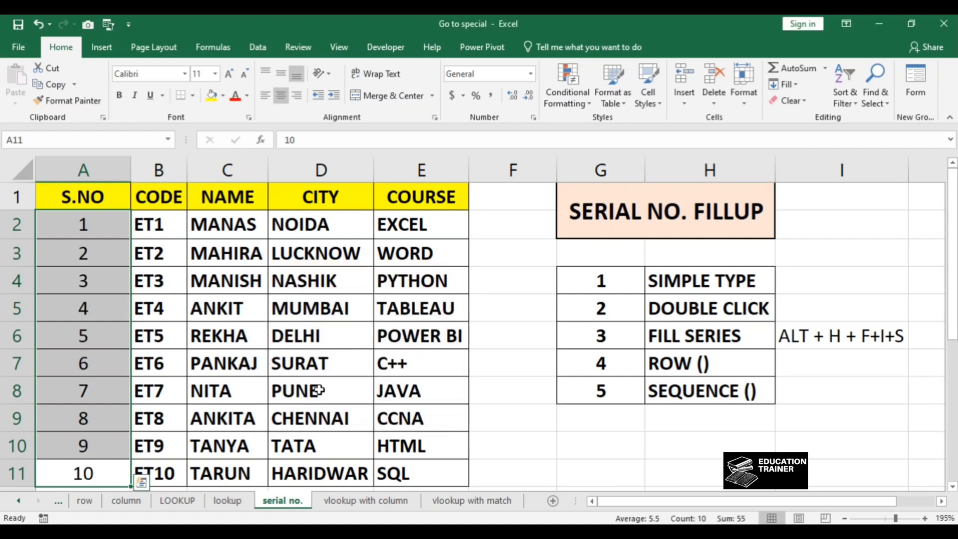
Step: Clear the series from A3 through A11, keeping 1 in A2
{"action": "key", "text": "Right"}
{"action": "key", "text": "Left"}
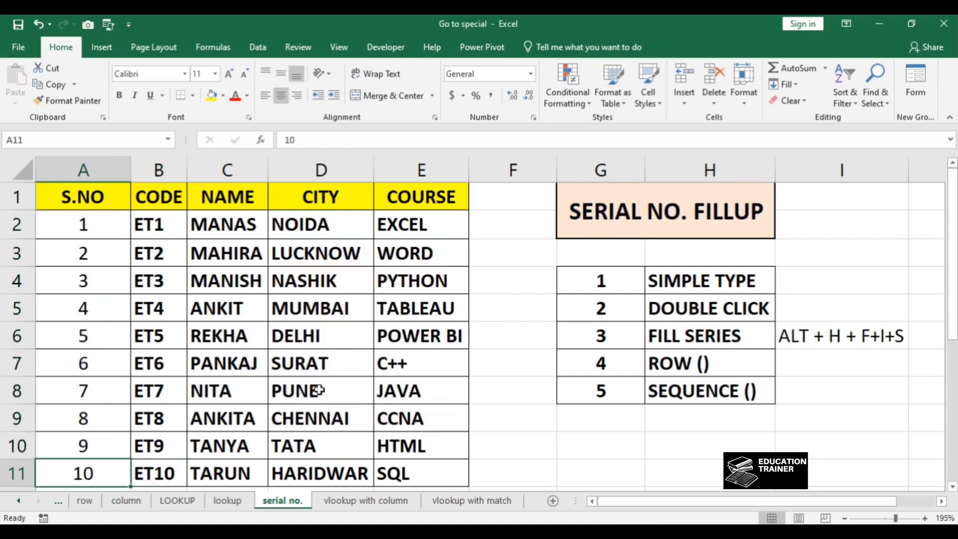
{"action": "key", "text": "Right"}
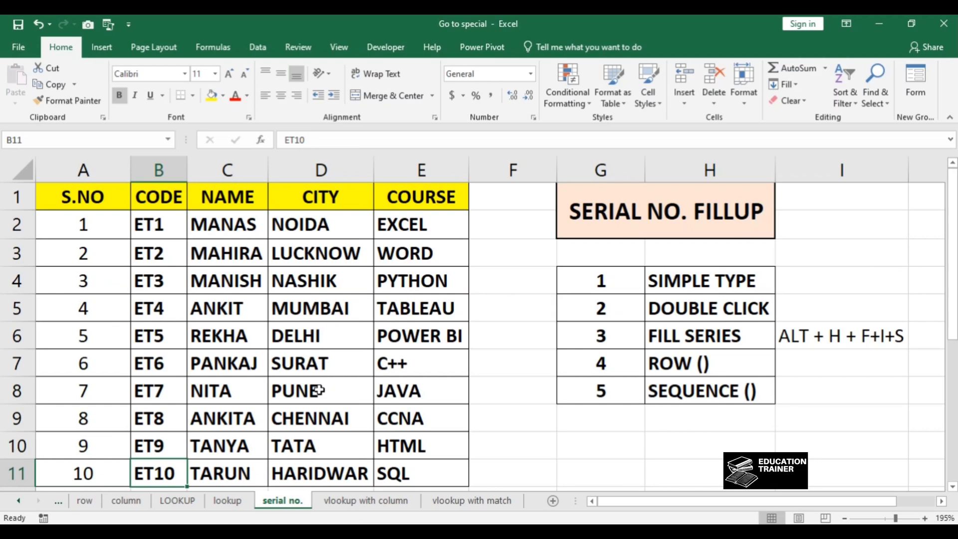
{"action": "key", "text": "Left"}
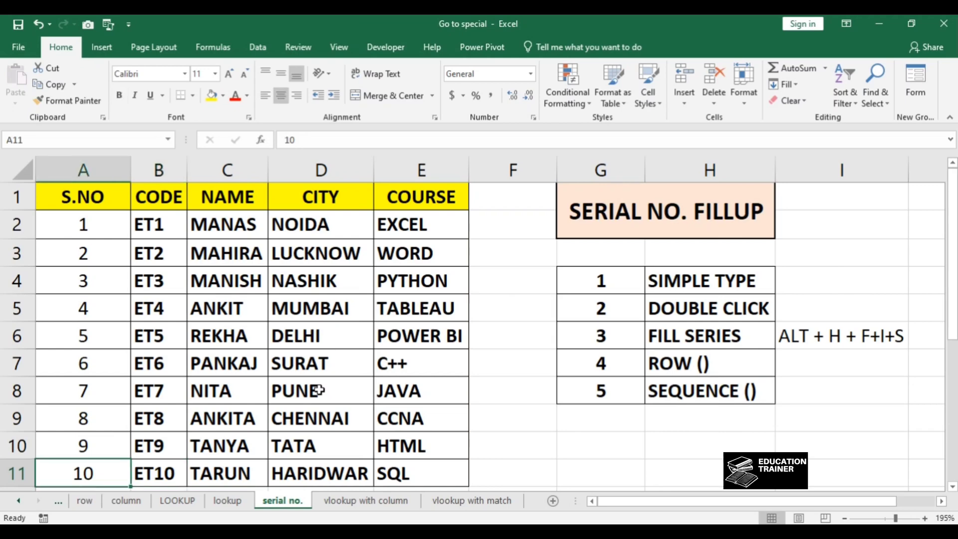
{"action": "key", "text": "Up"}
{"action": "key", "text": "ctrl+Up"}
{"action": "key", "text": "Down"}
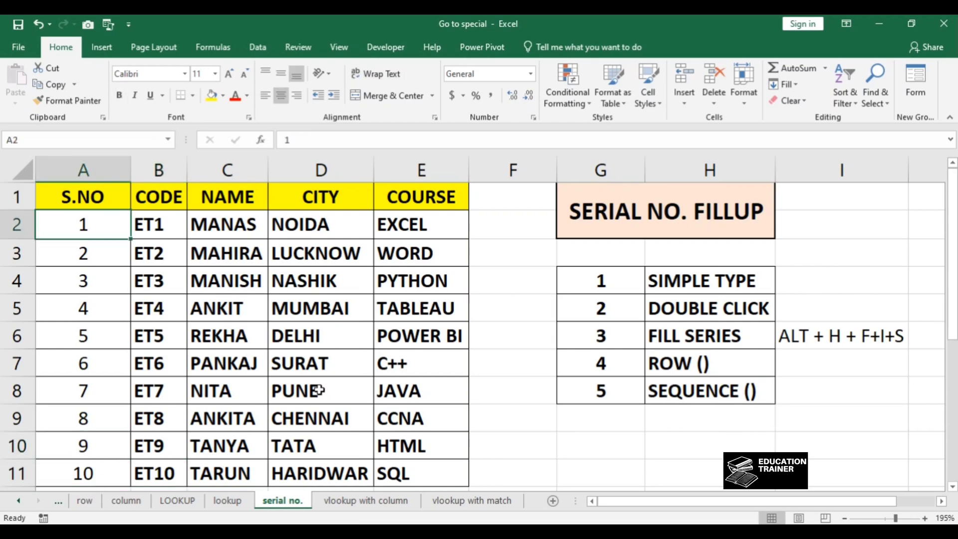
{"action": "key", "text": "Down"}
{"action": "key", "text": "ctrl+shift+Down"}
{"action": "key", "text": "Delete"}
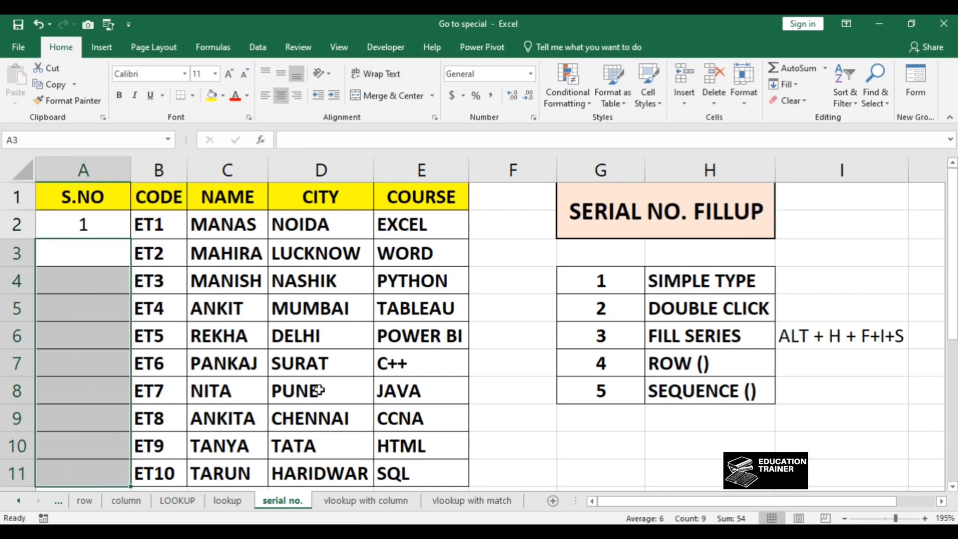
Step: Select A2 through A11 and apply Fill Series, completing the dialog with step value 1 to number the rows
{"action": "key", "text": "Right"}
{"action": "key", "text": "ctrl+Down"}
{"action": "key", "text": "Left"}
{"action": "key", "text": "ctrl+shift+Up"}
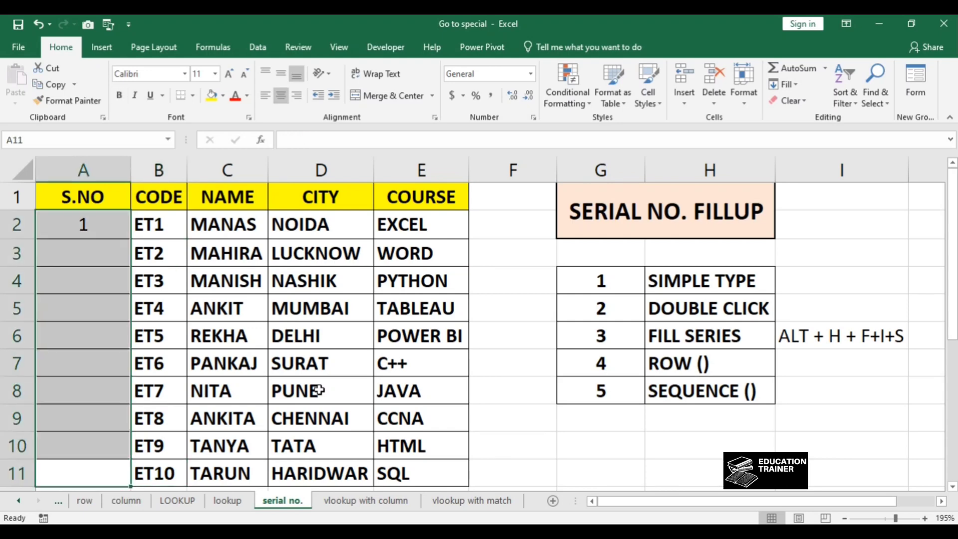
{"action": "left_click", "coordinate": [796, 86]}
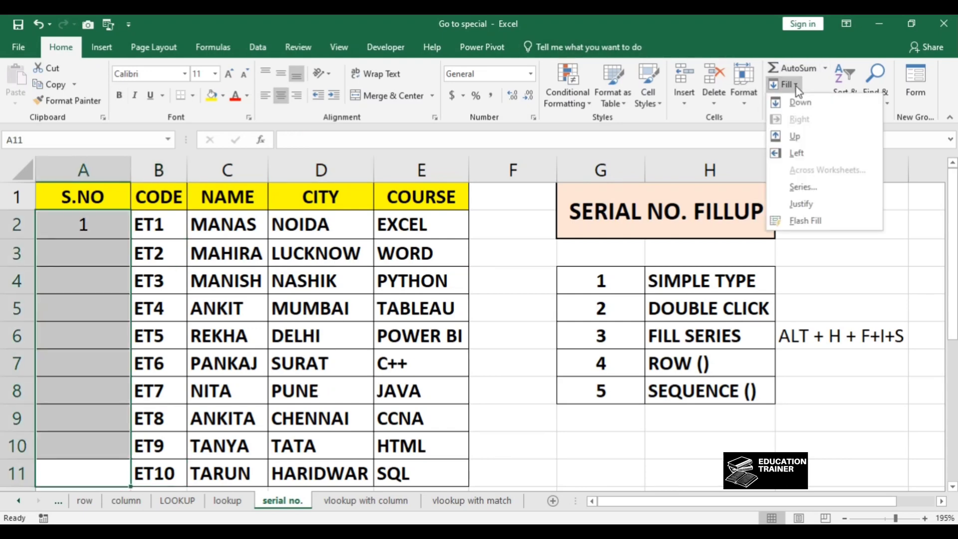
{"action": "left_click", "coordinate": [816, 189]}
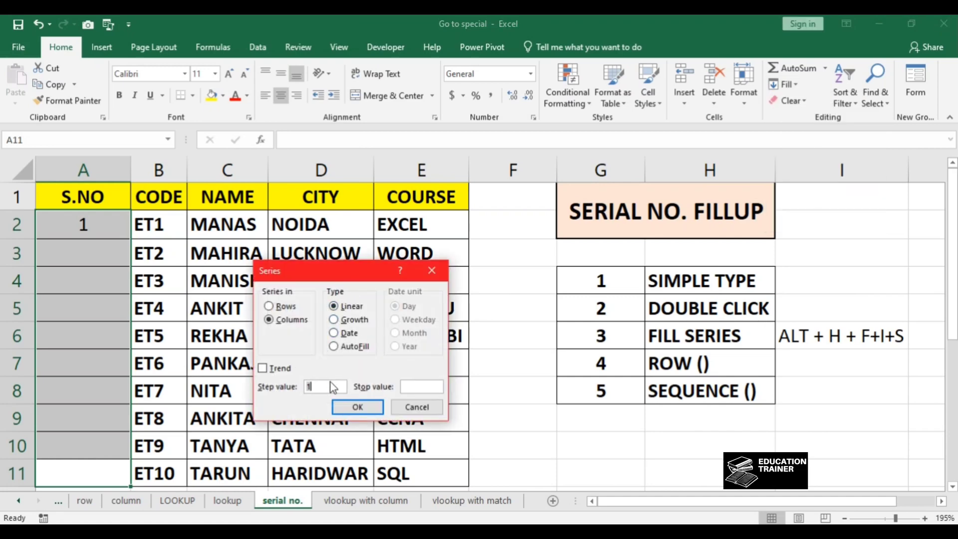
{"action": "left_click", "coordinate": [357, 409]}
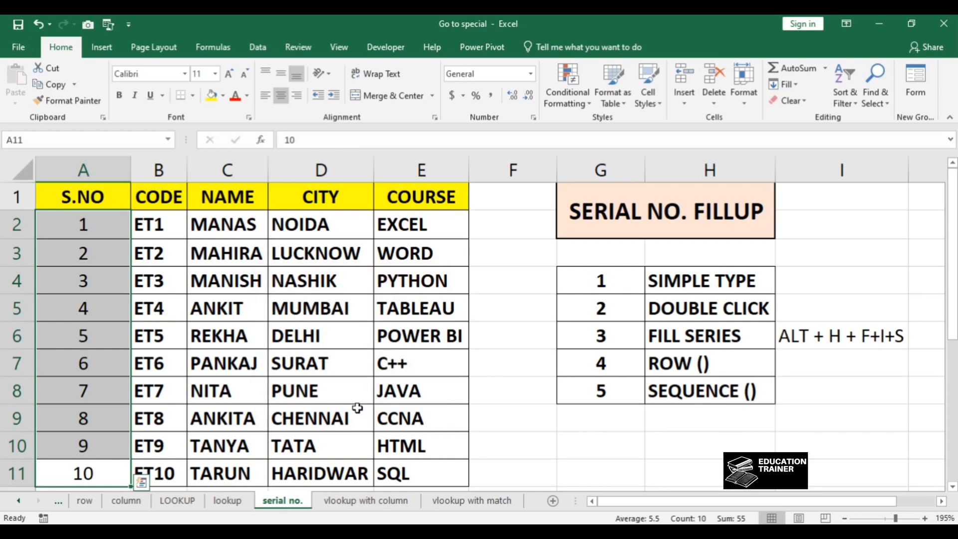
Step: Clear the filled serial numbers from A2 through A11
{"action": "key", "text": "Right"}
{"action": "key", "text": "Left"}
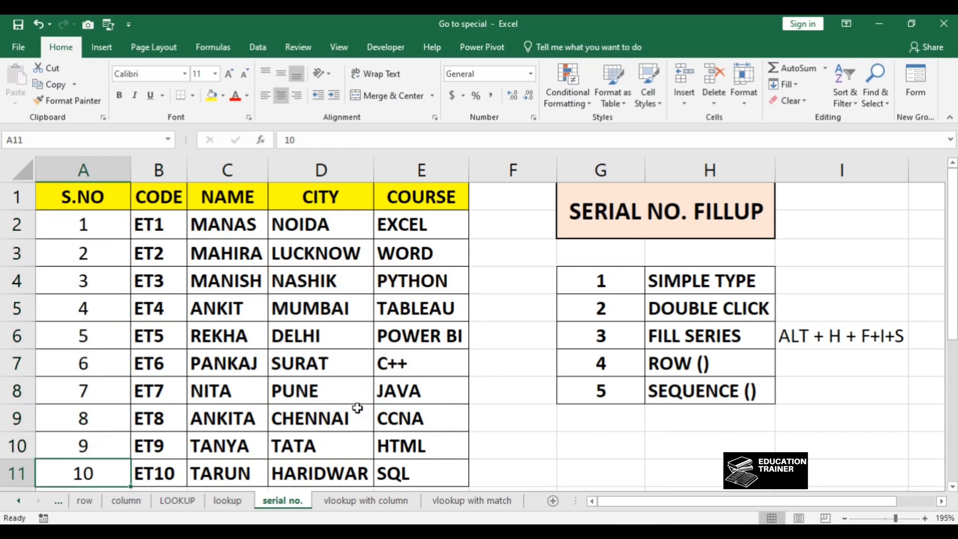
{"action": "key", "text": "Up"}
{"action": "key", "text": "Down"}
{"action": "key", "text": "ctrl+Up"}
{"action": "key", "text": "Down"}
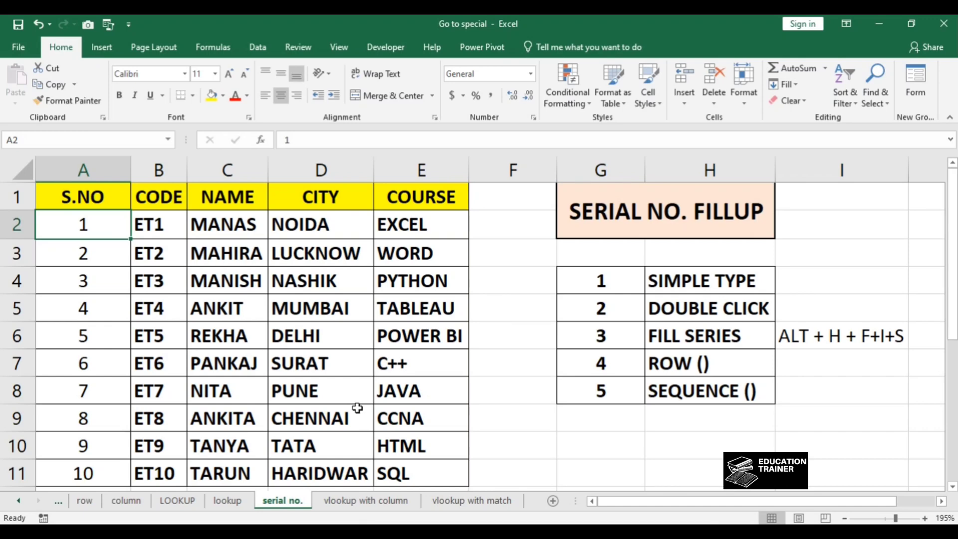
{"action": "key", "text": "ctrl+shift+Down"}
{"action": "key", "text": "Delete"}
{"action": "key", "text": "Up"}
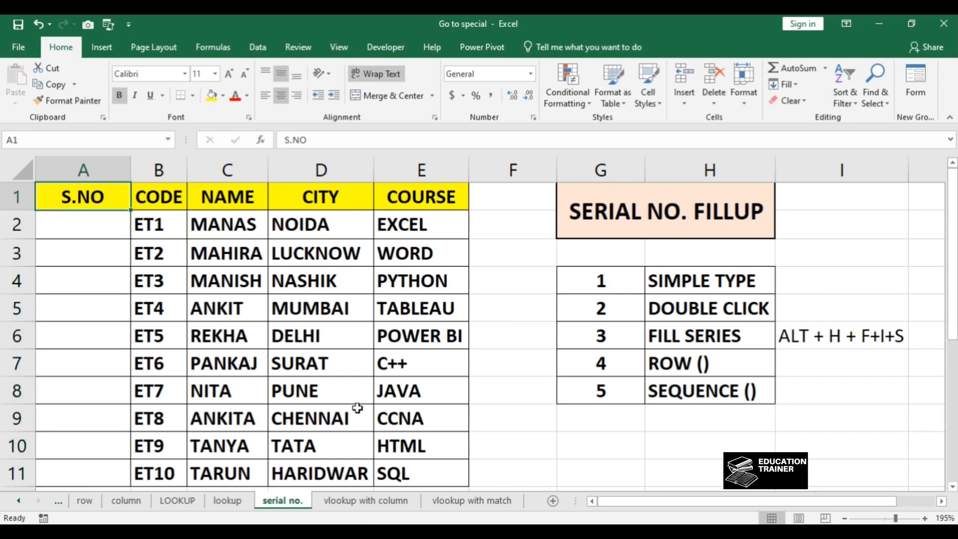
{"action": "key", "text": "Down"}
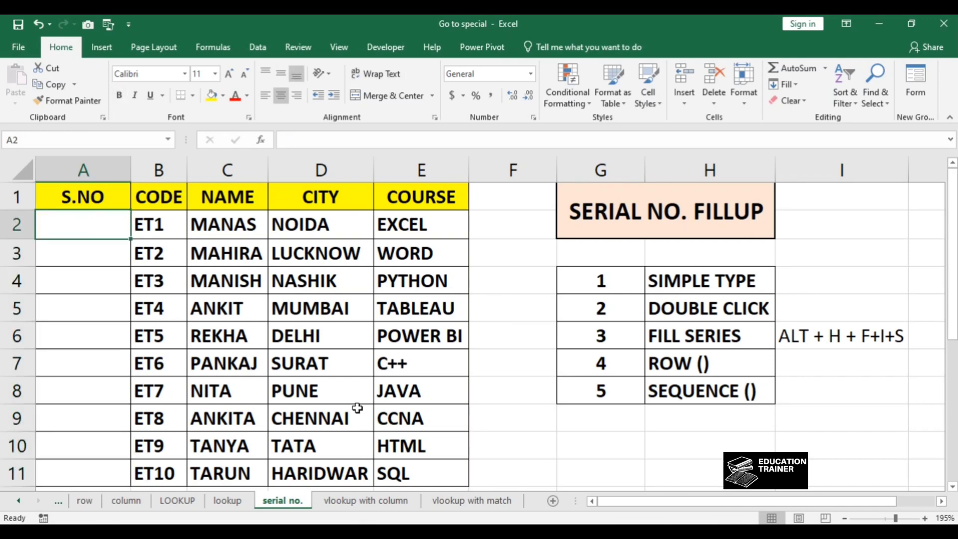
Step: Enter the formula =ROW()-1 in A2
{"action": "type", "text": "=ro"}
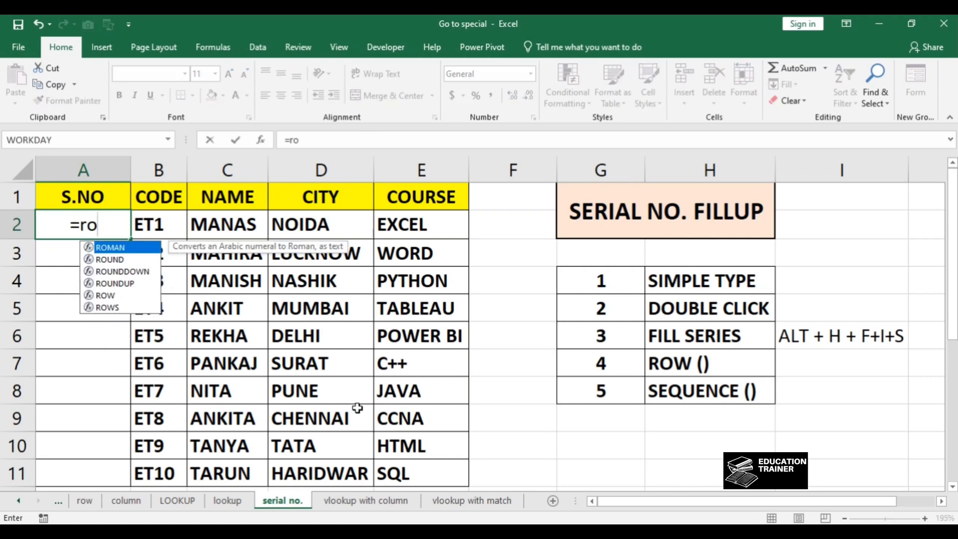
{"action": "key", "text": "Tab"}
{"action": "key", "text": "BackSpace"}
{"action": "key", "text": "BackSpace"}
{"action": "key", "text": "BackSpace"}
{"action": "key", "text": "BackSpace"}
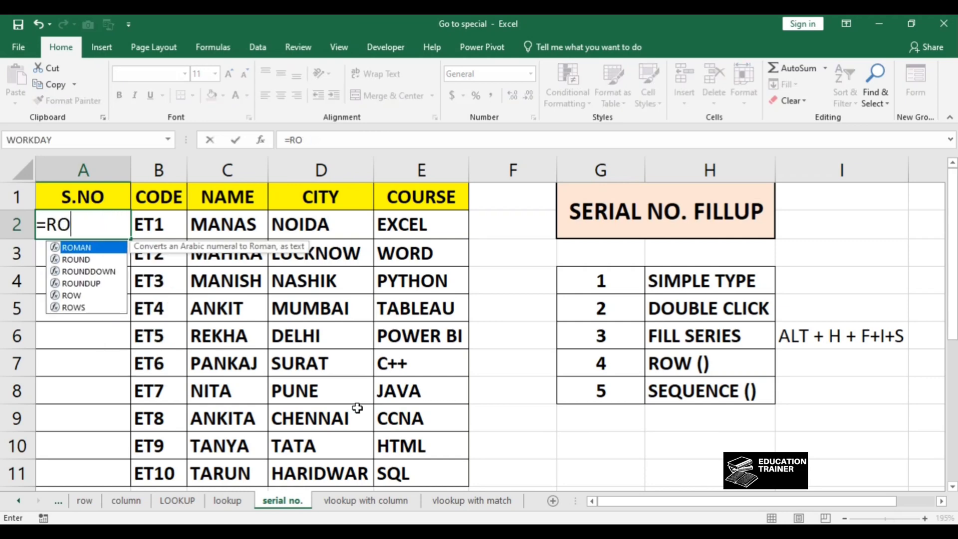
{"action": "type", "text": "w"}
{"action": "key", "text": "Tab"}
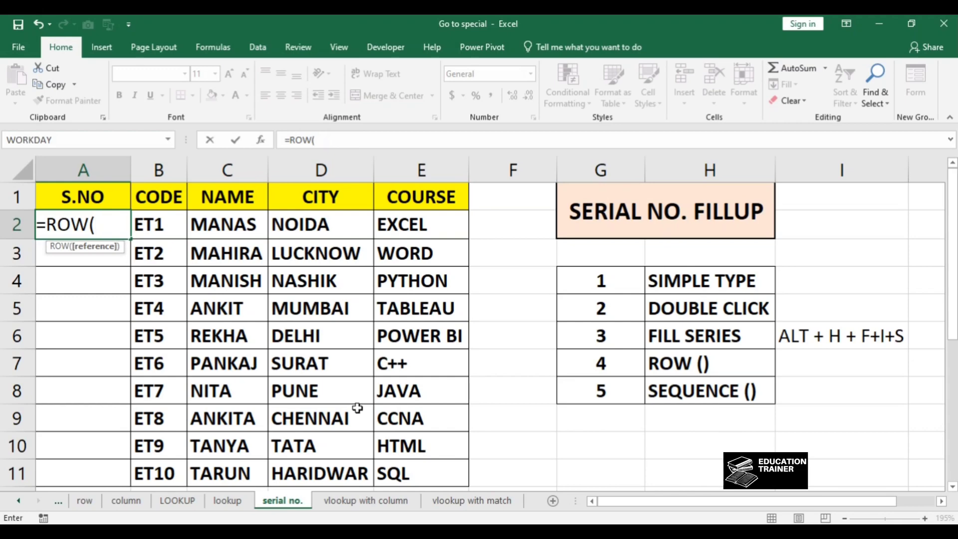
{"action": "type", "text": ")"}
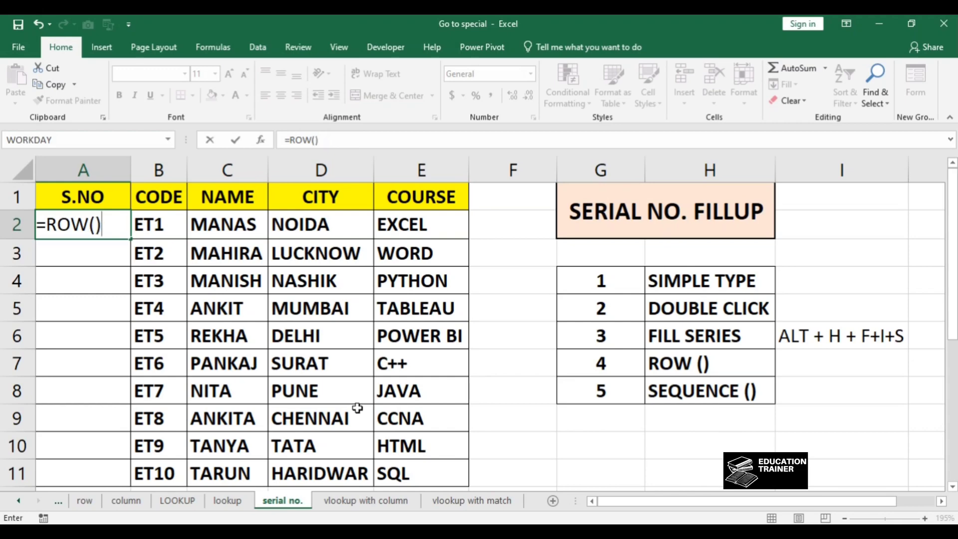
{"action": "type", "text": "-1"}
{"action": "key", "text": "ctrl+Return"}
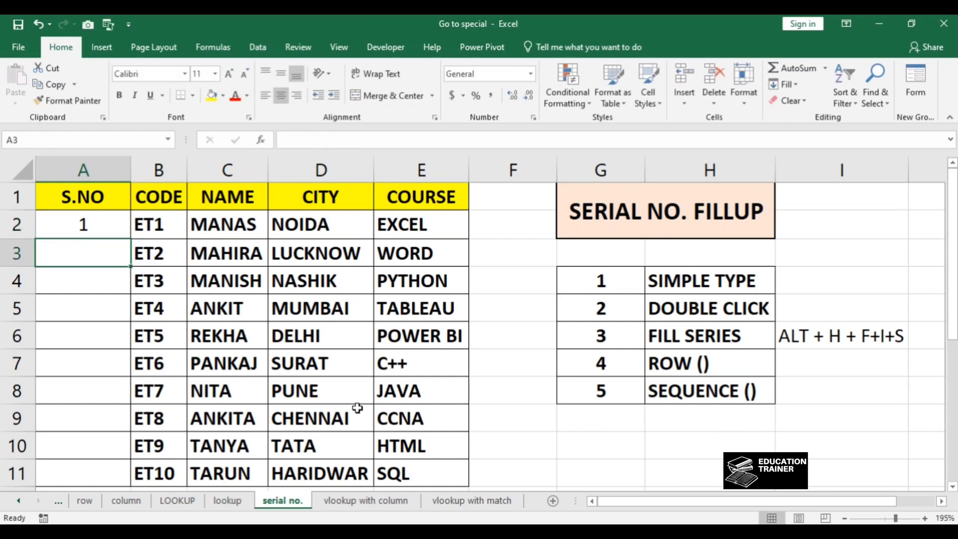
Step: Copy the A2 formula and paste it into the S.NO cells down to A11
{"action": "key", "text": "ctrl+c"}
{"action": "key", "text": "Right"}
{"action": "key", "text": "Down"}
{"action": "key", "text": "Left"}
{"action": "key", "text": "Right"}
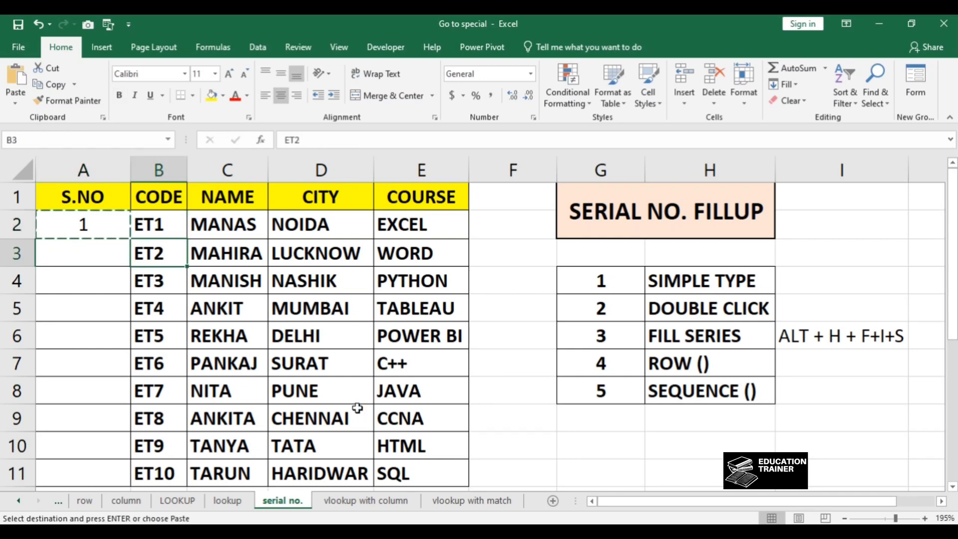
{"action": "key", "text": "ctrl+Down"}
{"action": "key", "text": "Left"}
{"action": "key", "text": "ctrl+shift+Up"}
{"action": "key", "text": "Return"}
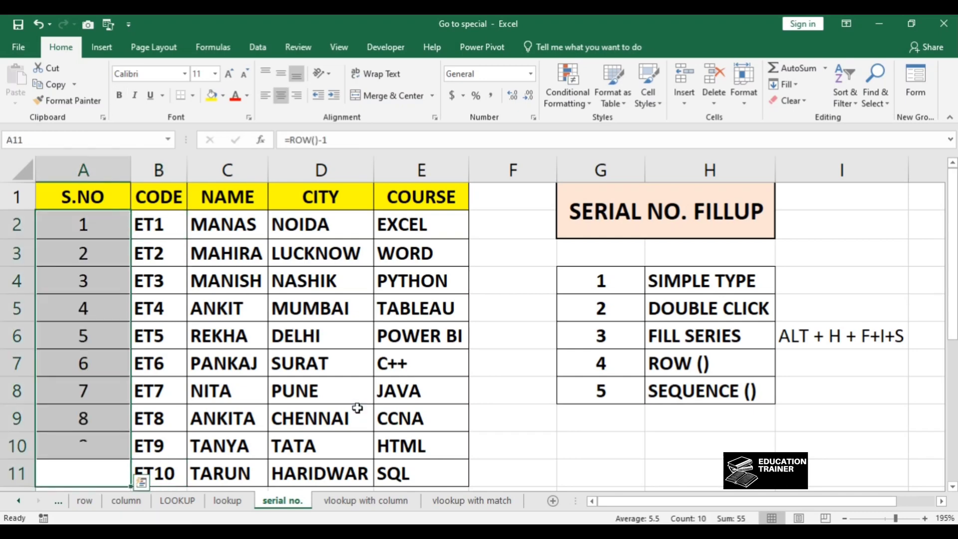
Step: Inspect the ROW formulas in the S.NO cells one by one
{"action": "key", "text": "Right"}
{"action": "key", "text": "Up"}
{"action": "key", "text": "Up"}
{"action": "key", "text": "Up"}
{"action": "key", "text": "Up"}
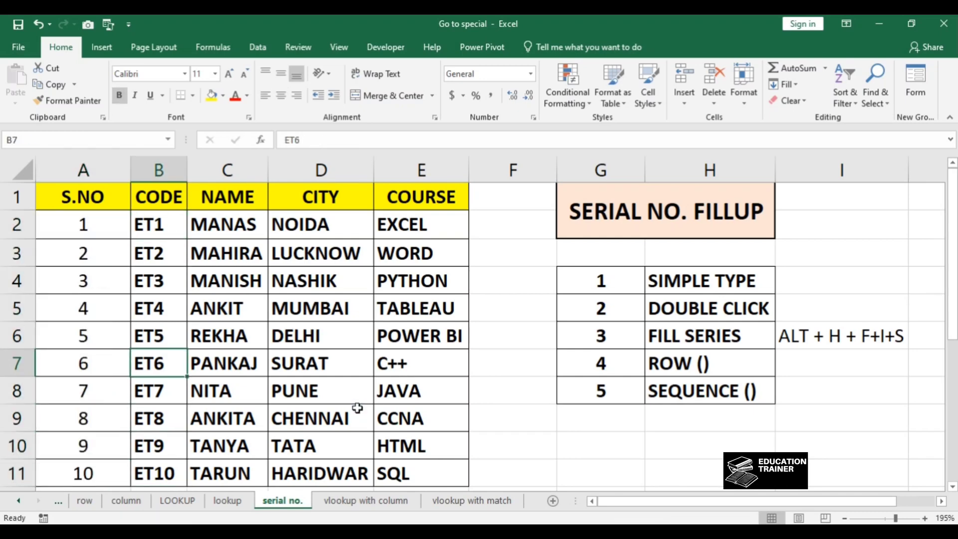
{"action": "key", "text": "Up"}
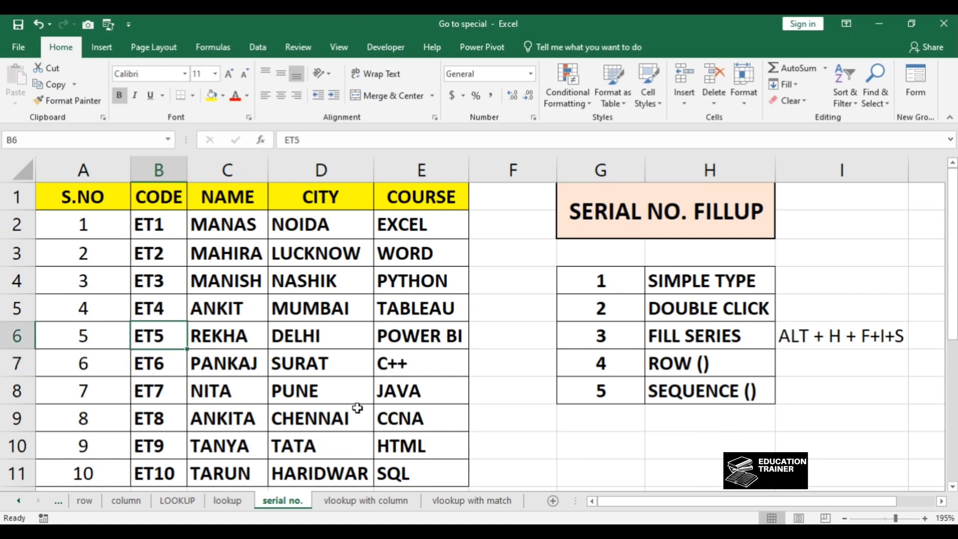
{"action": "key", "text": "Left"}
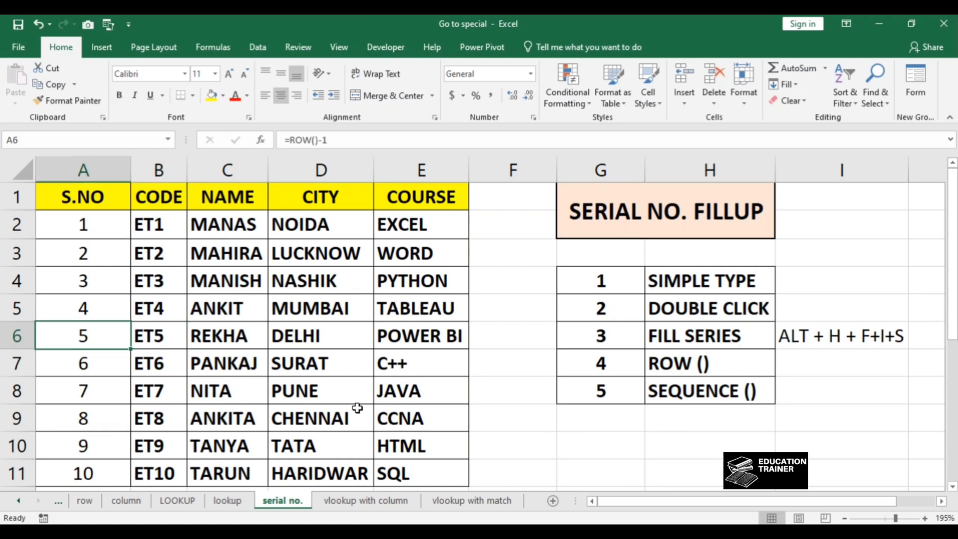
{"action": "key", "text": "Up"}
{"action": "key", "text": "Up"}
{"action": "key", "text": "Up"}
{"action": "key", "text": "Up"}
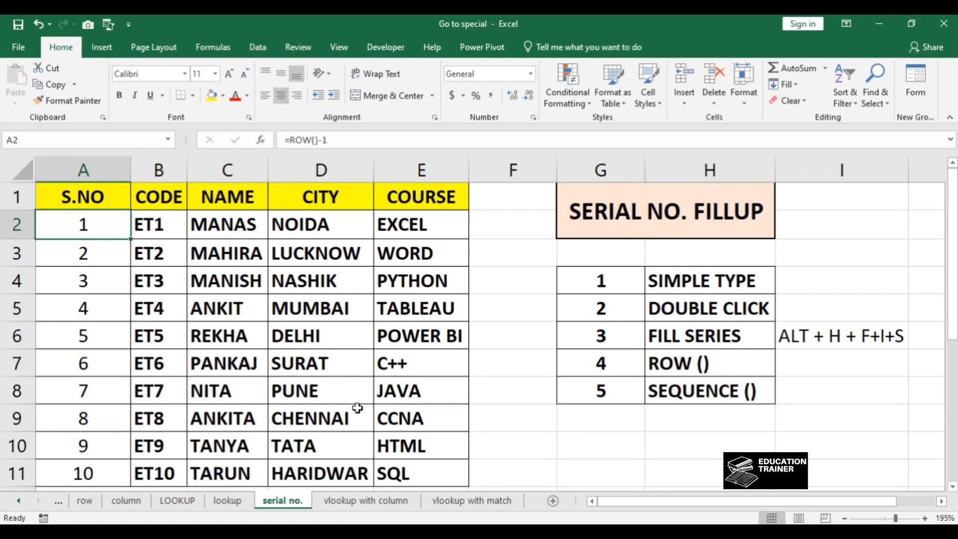
{"action": "key", "text": "F2"}
{"action": "key", "text": "Return"}
{"action": "key", "text": "F2"}
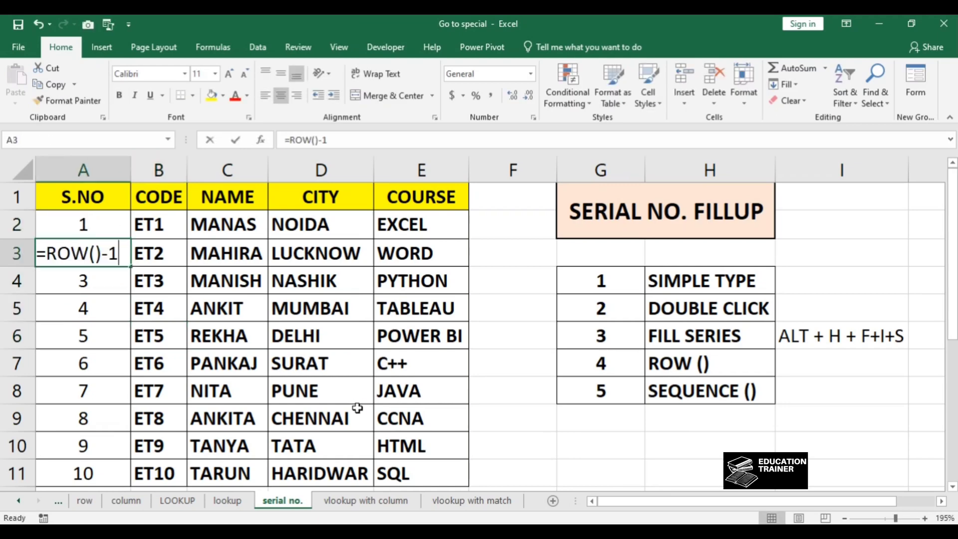
{"action": "key", "text": "Return"}
{"action": "key", "text": "F2"}
{"action": "key", "text": "Return"}
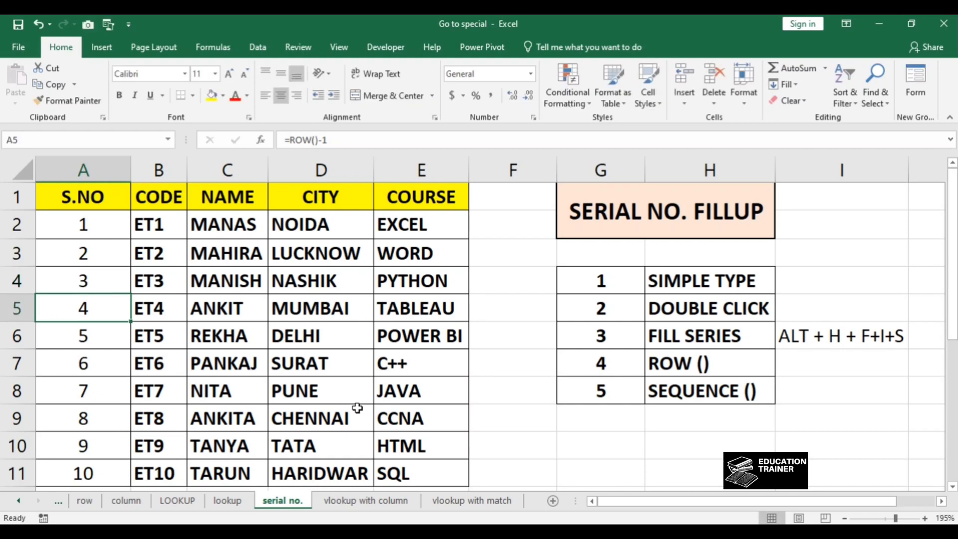
Step: Clear the ROW formulas from A2 through A11
{"action": "key", "text": "Up"}
{"action": "key", "text": "Up"}
{"action": "key", "text": "Up"}
{"action": "key", "text": "ctrl+shift+Down"}
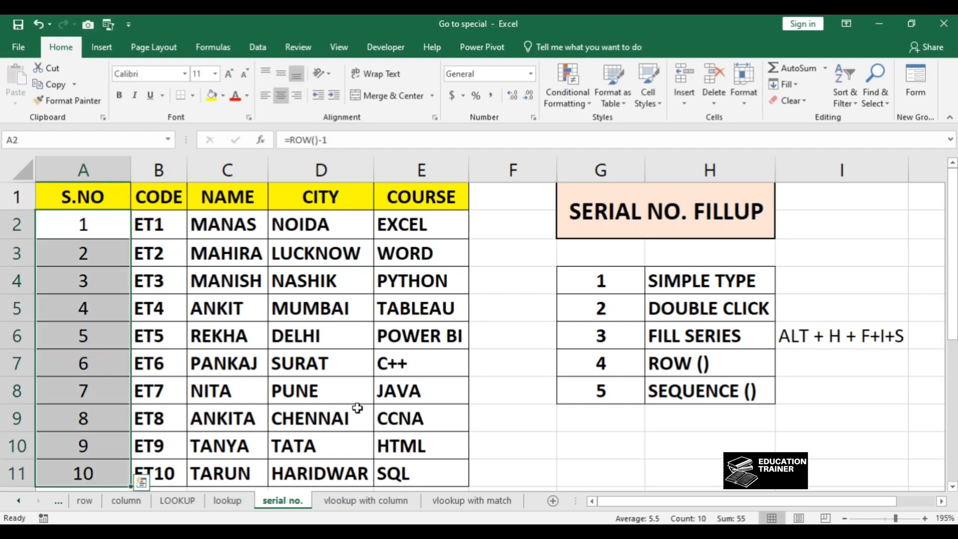
{"action": "key", "text": "Delete"}
{"action": "key", "text": "Up"}
{"action": "key", "text": "Down"}
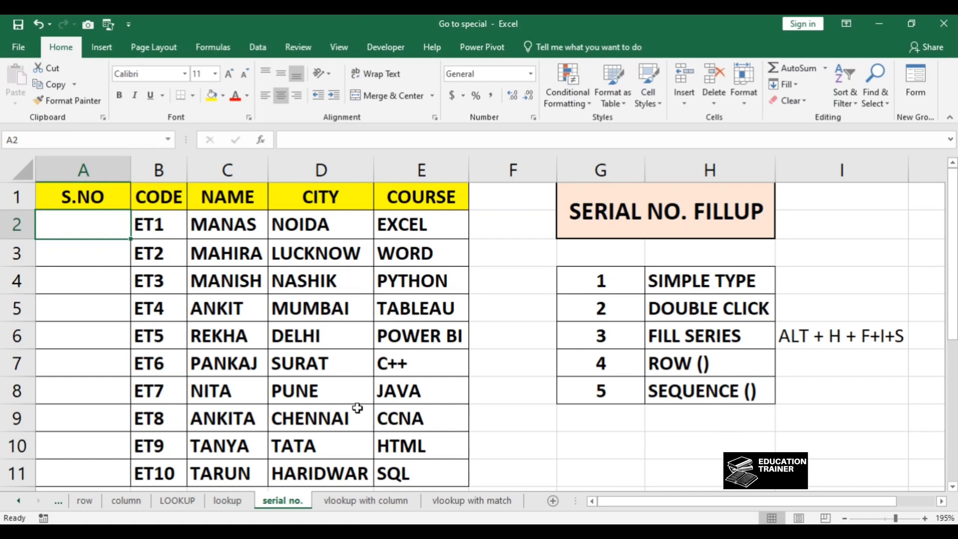
{"action": "type", "text": "=se"}
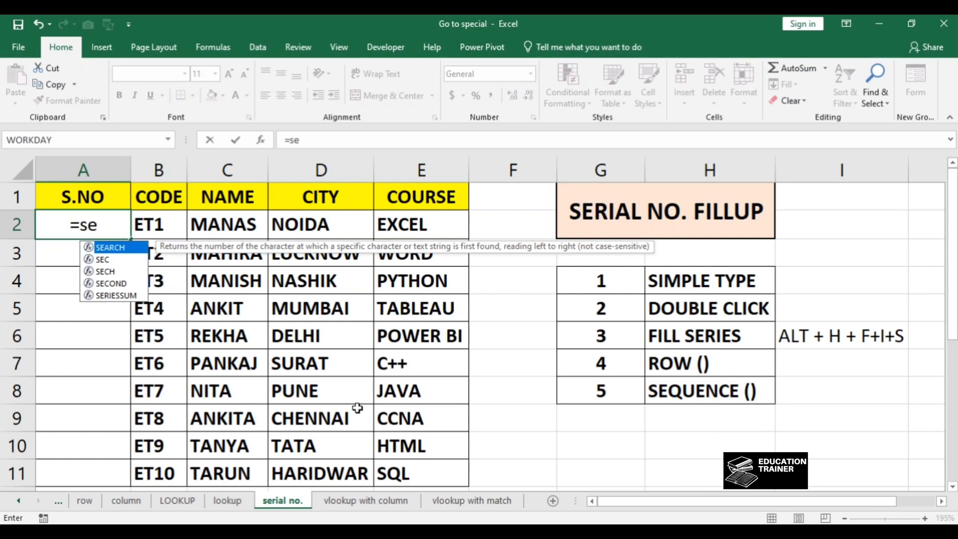
{"action": "type", "text": "q"}
{"action": "key", "text": "BackSpace"}
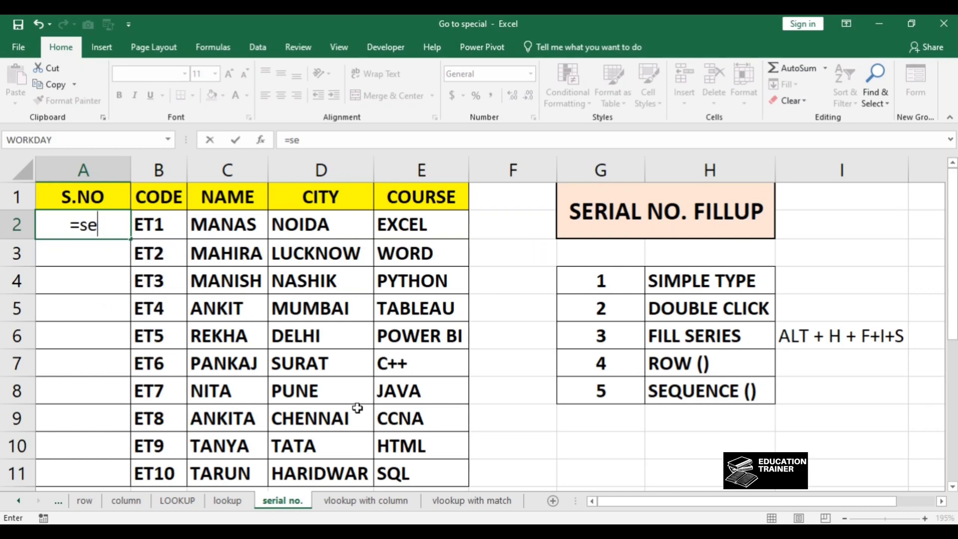
{"action": "key", "text": "BackSpace"}
{"action": "key", "text": "BackSpace"}
{"action": "key", "text": "BackSpace"}
{"action": "key", "text": "Escape"}
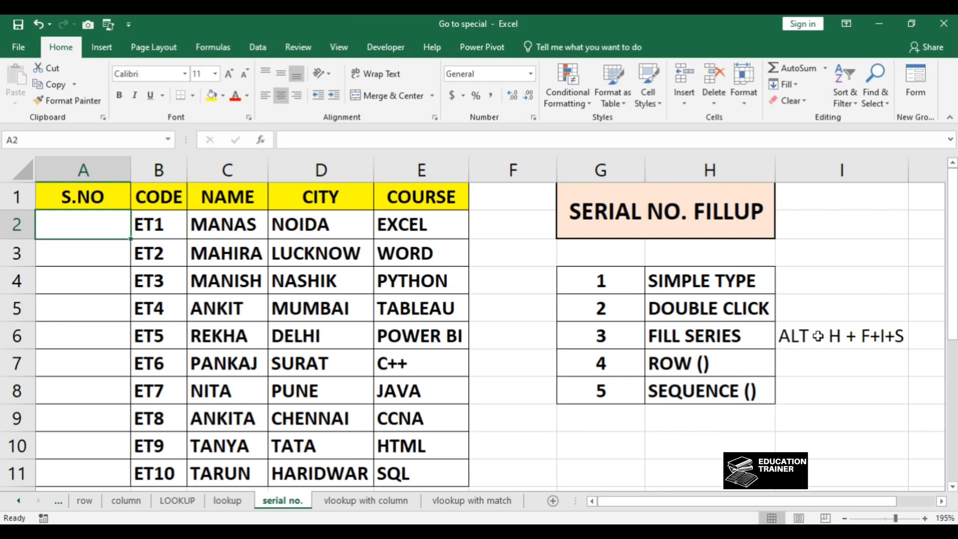
Step: Review the list of serial-number methods in column H
{"action": "left_click", "coordinate": [758, 285]}
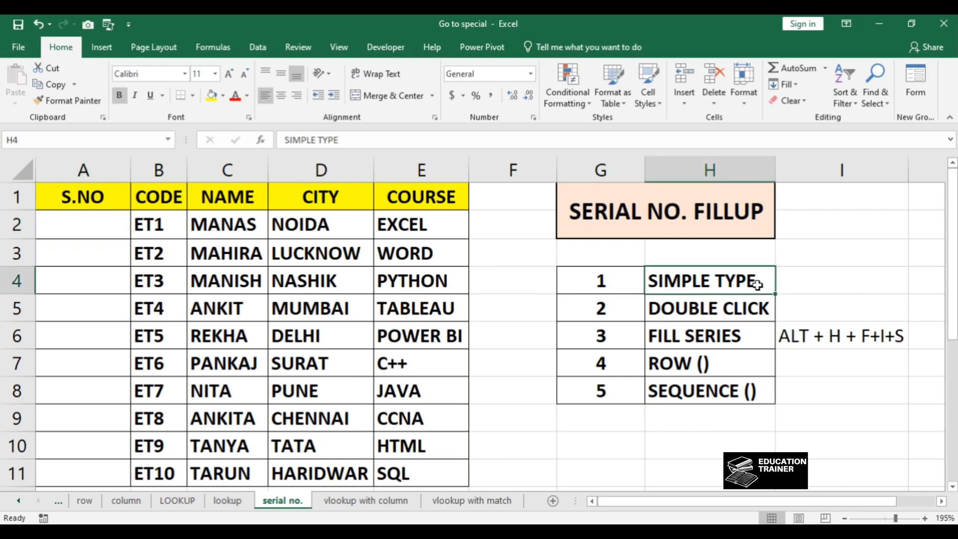
{"action": "key", "text": "shift+Down"}
{"action": "key", "text": "shift+Down"}
{"action": "key", "text": "shift+Down"}
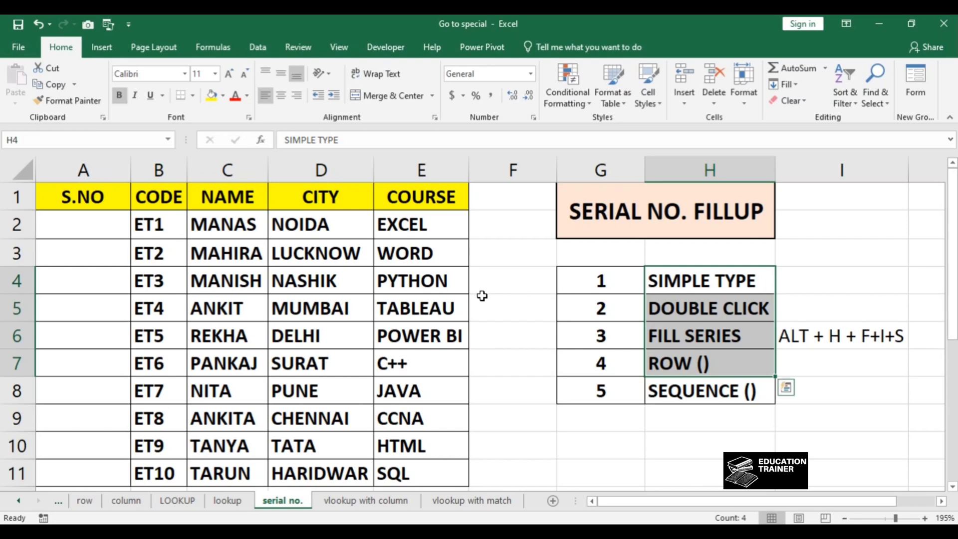
{"action": "left_click", "coordinate": [482, 296]}
{"action": "left_click", "coordinate": [676, 339]}
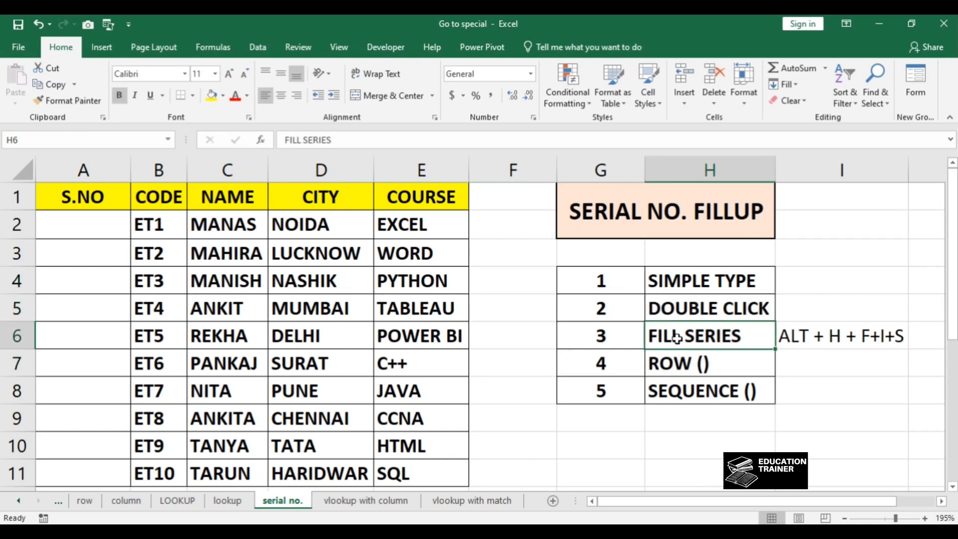
{"action": "key", "text": "Down"}
{"action": "key", "text": "Down"}
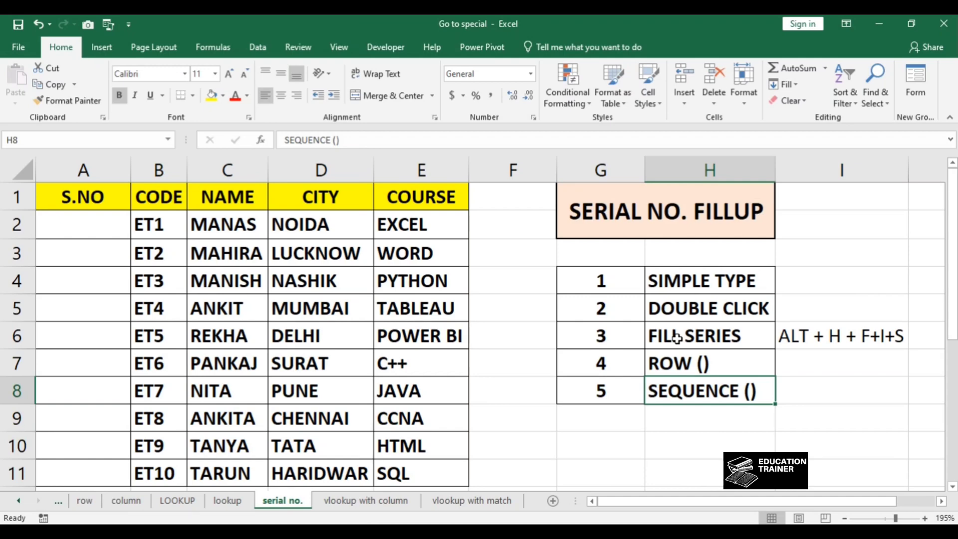
Step: Switch to the Google Sheets copy of the student table and select the first S.NO cell, A2
{"action": "key", "text": "alt+Tab"}
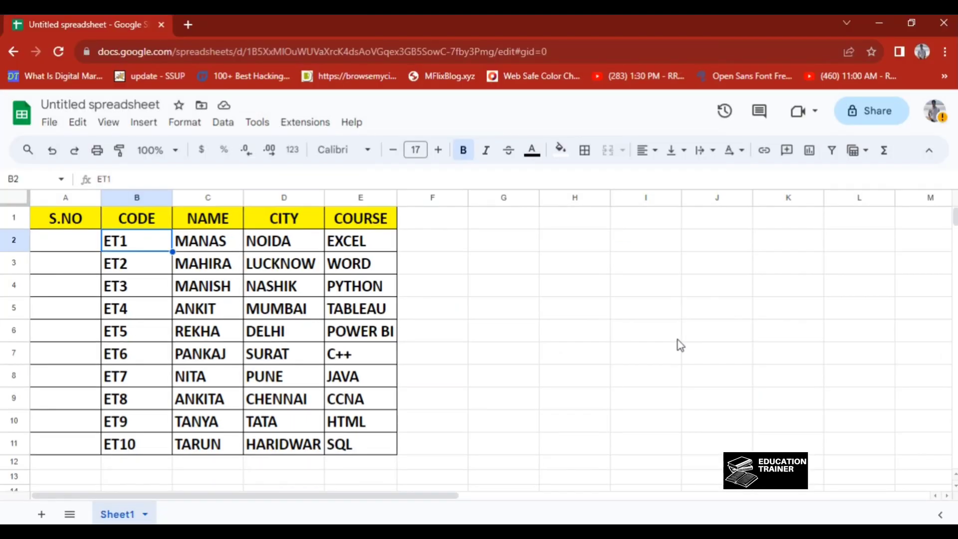
{"action": "left_click", "coordinate": [417, 241]}
{"action": "left_click", "coordinate": [328, 250]}
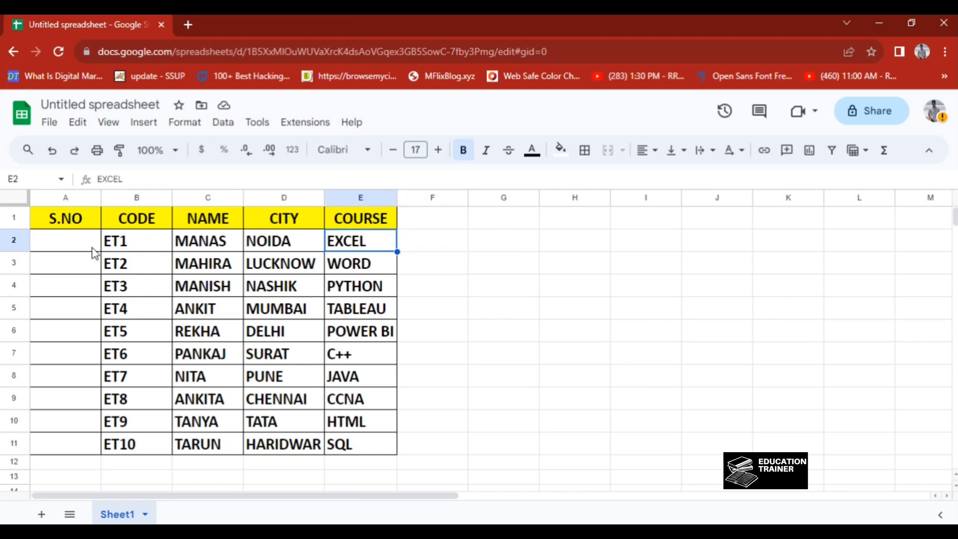
{"action": "left_click", "coordinate": [70, 244]}
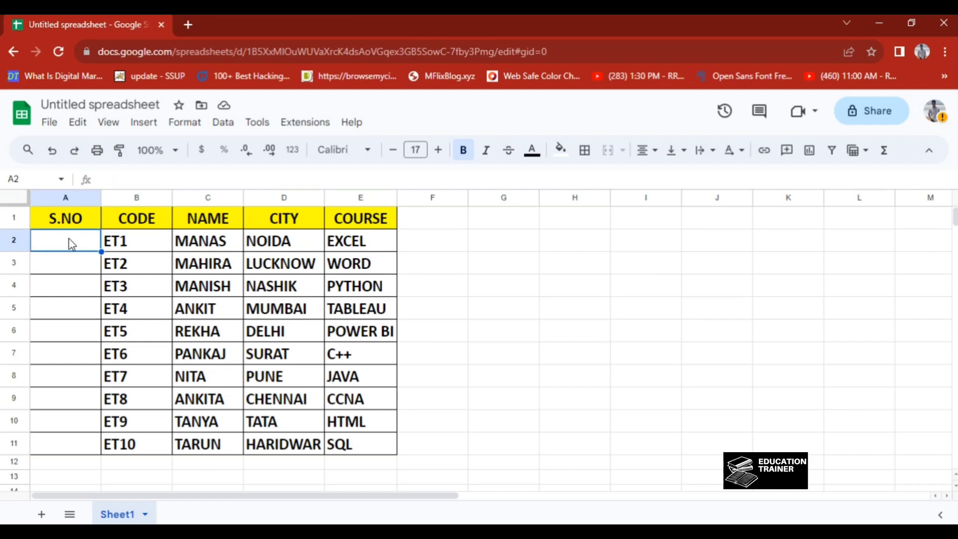
{"action": "type", "text": "=seq"}
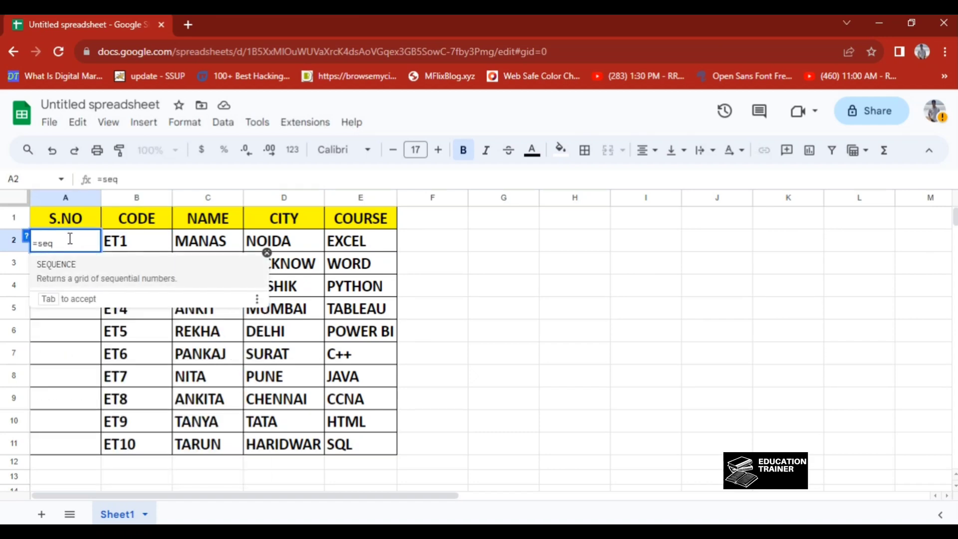
{"action": "key", "text": "Tab"}
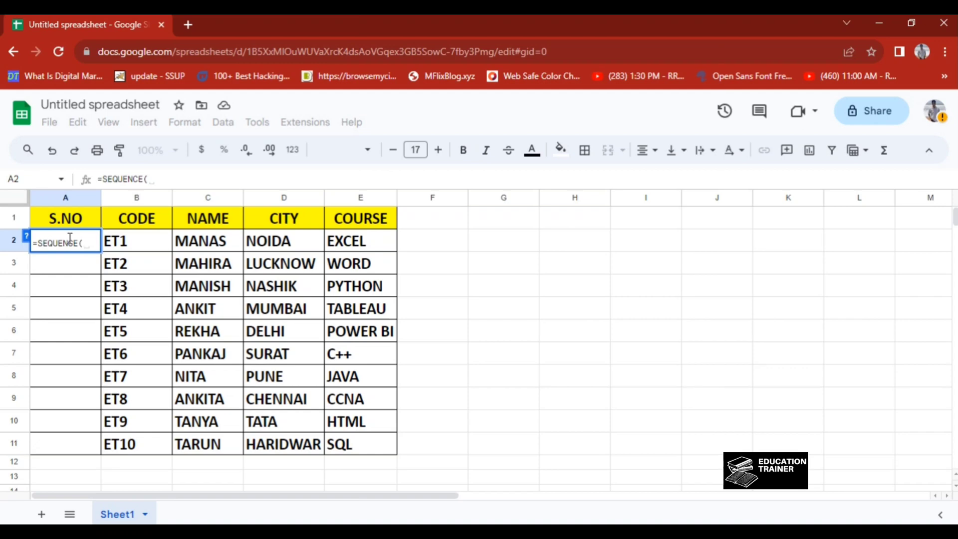
{"action": "key", "text": "BackSpace"}
{"action": "key", "text": "BackSpace"}
{"action": "key", "text": "BackSpace"}
{"action": "key", "text": "BackSpace"}
{"action": "key", "text": "BackSpace"}
{"action": "key", "text": "BackSpace"}
{"action": "key", "text": "BackSpace"}
{"action": "key", "text": "BackSpace"}
{"action": "key", "text": "BackSpace"}
{"action": "key", "text": "BackSpace"}
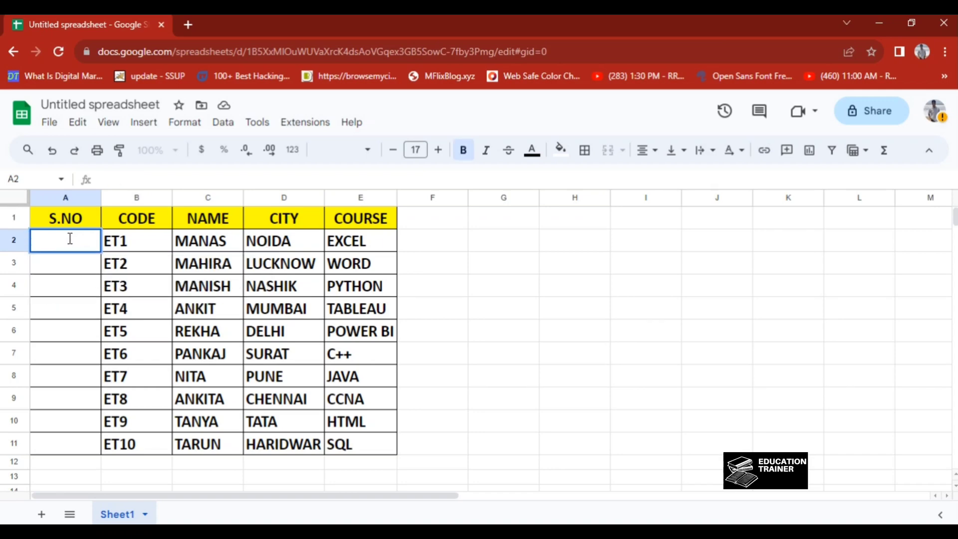
Step: Check how many rows the CODE column spans from B2 down to B11
{"action": "key", "text": "Tab"}
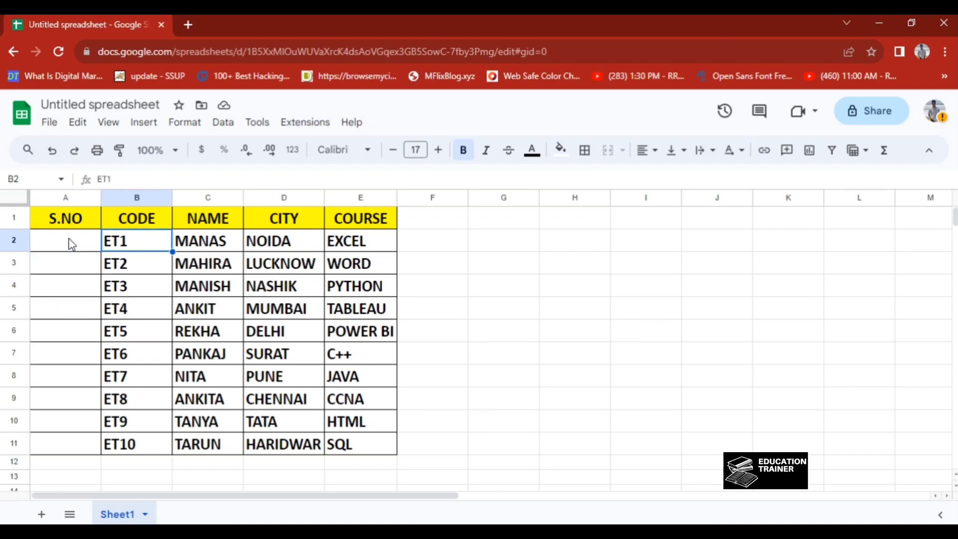
{"action": "key", "text": "ctrl+shift+Down"}
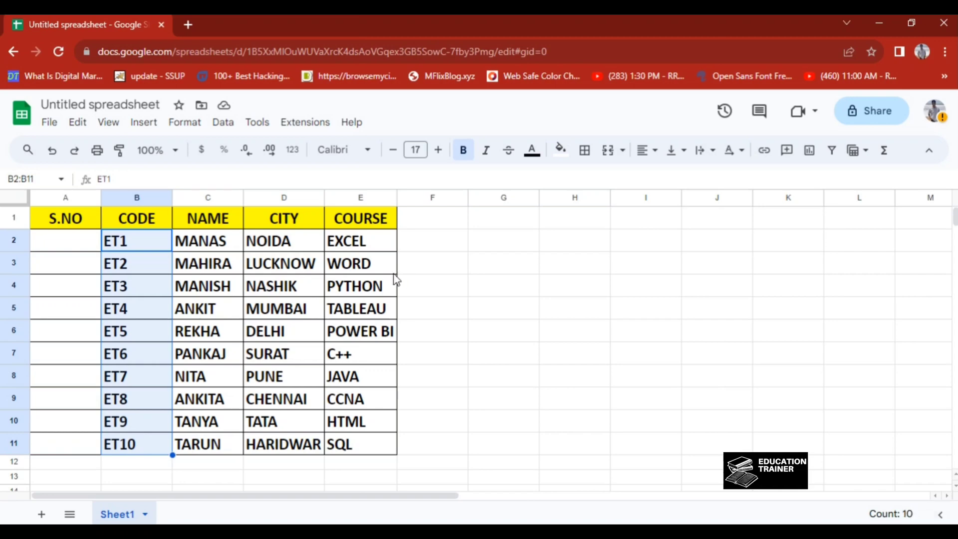
{"action": "left_click", "coordinate": [137, 241]}
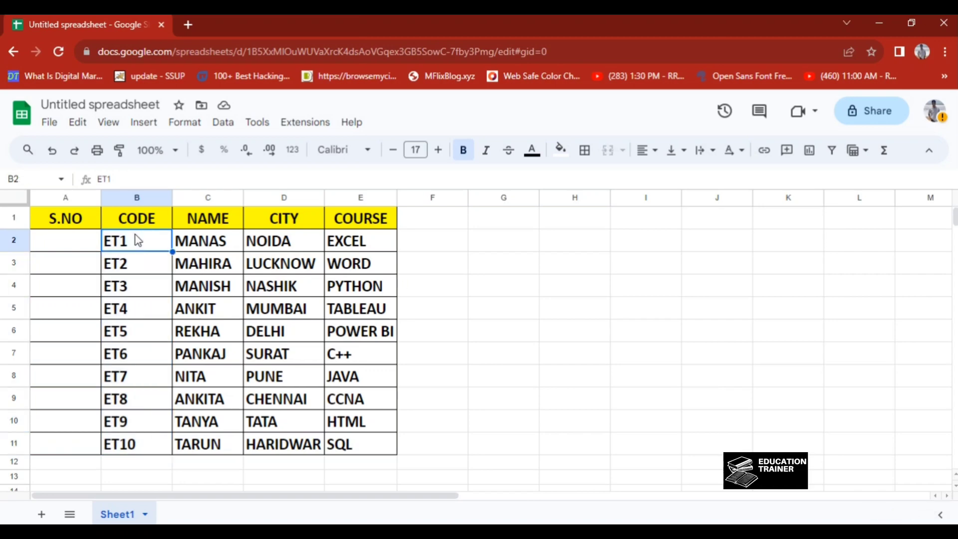
Step: Enter =SEQUENCE(10) in A2 to number the S.NO cells 1 through 10
{"action": "key", "text": "Left"}
{"action": "type", "text": "=seq"}
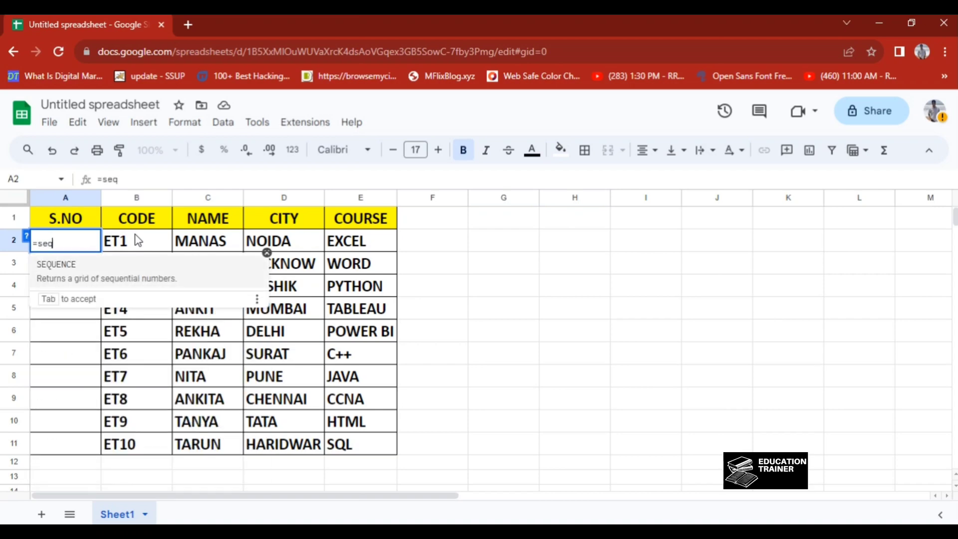
{"action": "key", "text": "Tab"}
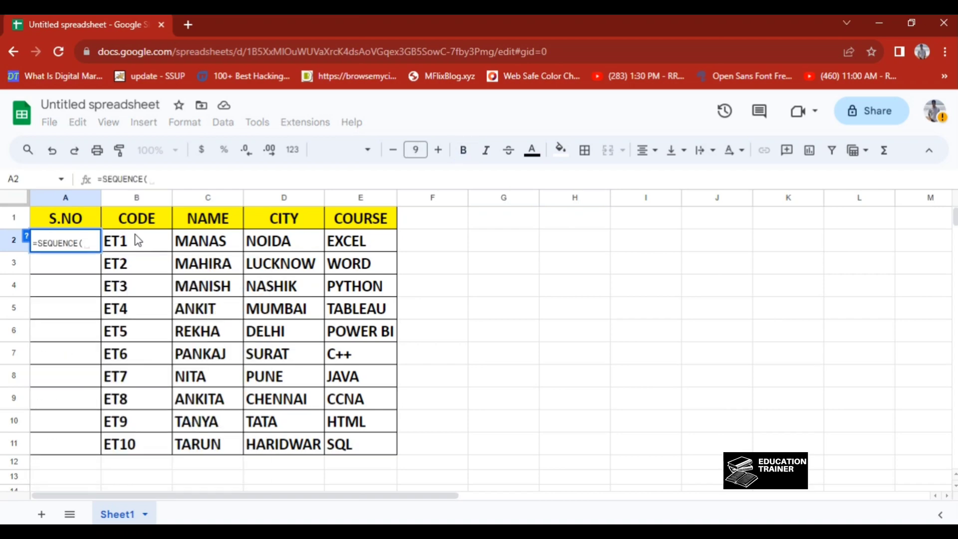
{"action": "type", "text": "10"}
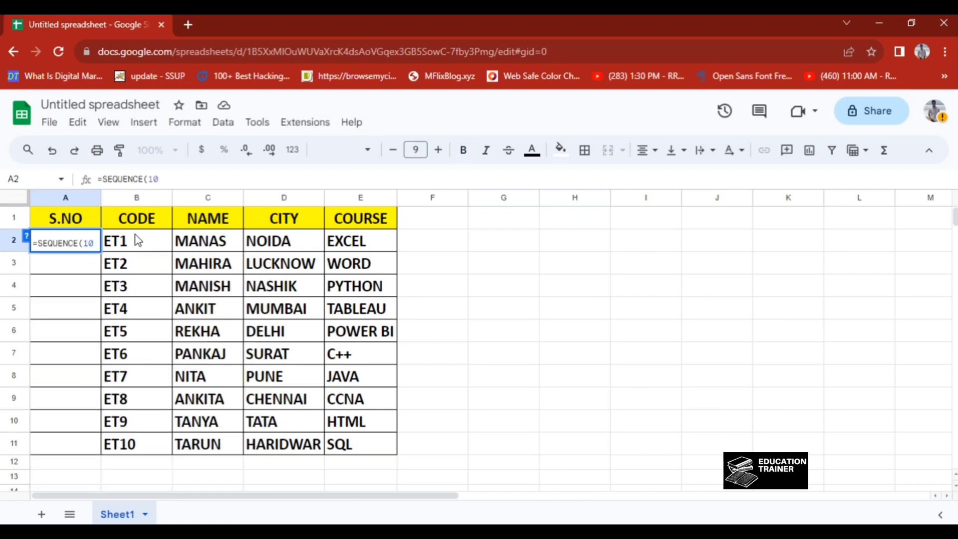
{"action": "key", "text": "Return"}
{"action": "left_click", "coordinate": [138, 241]}
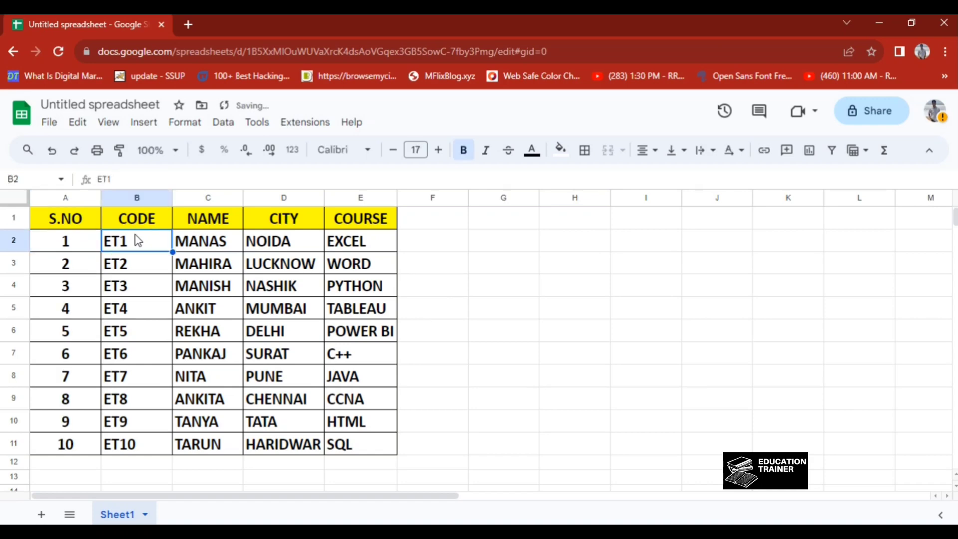
{"action": "key", "text": "Left"}
{"action": "key", "text": "Right"}
{"action": "key", "text": "Left"}
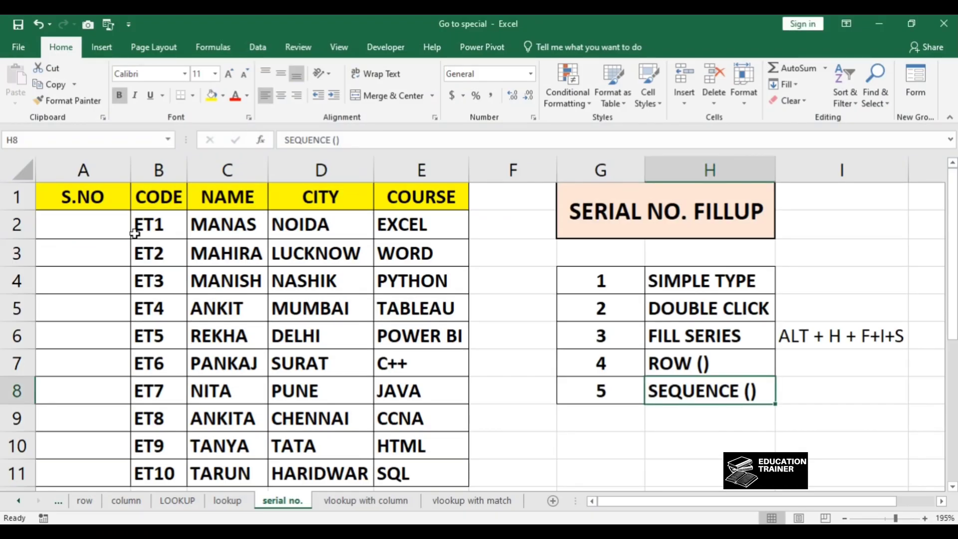
Step: Return to Excel and go over the serial-number methods listed in columns G and H
{"action": "key", "text": "Up"}
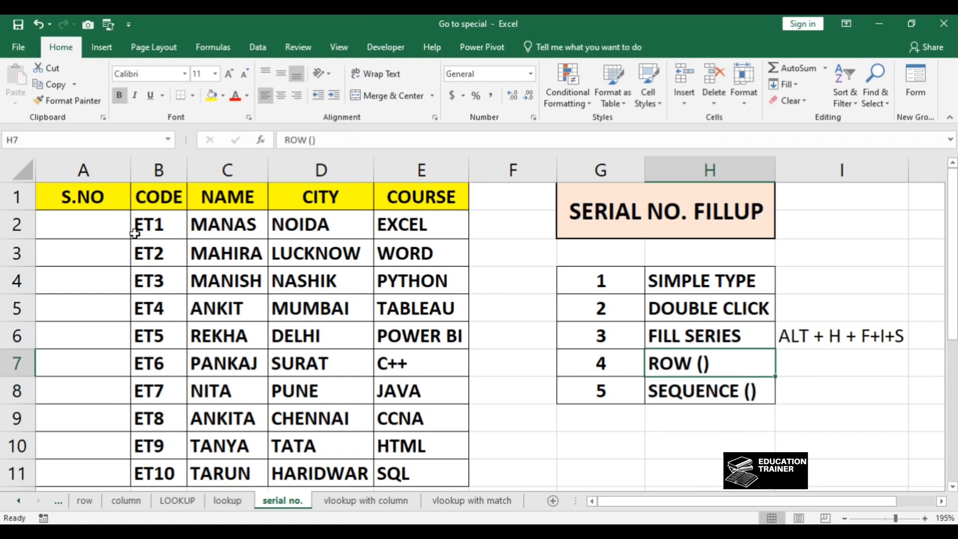
{"action": "key", "text": "Up"}
{"action": "key", "text": "Up"}
{"action": "key", "text": "Up"}
{"action": "key", "text": "shift+Down"}
{"action": "key", "text": "shift+Down"}
{"action": "key", "text": "Down"}
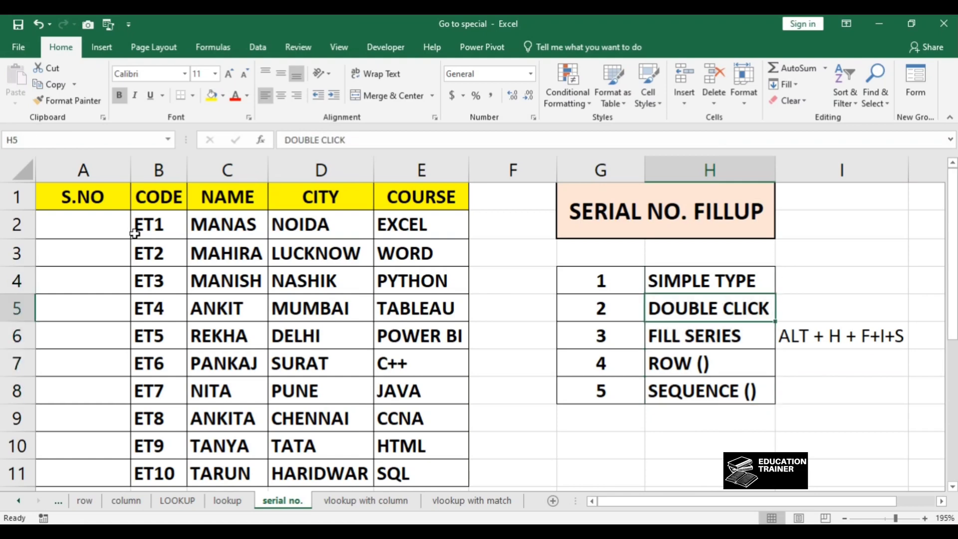
{"action": "key", "text": "Down"}
{"action": "key", "text": "Down"}
{"action": "key", "text": "Up"}
{"action": "key", "text": "Right"}
{"action": "key", "text": "Left"}
{"action": "key", "text": "Left"}
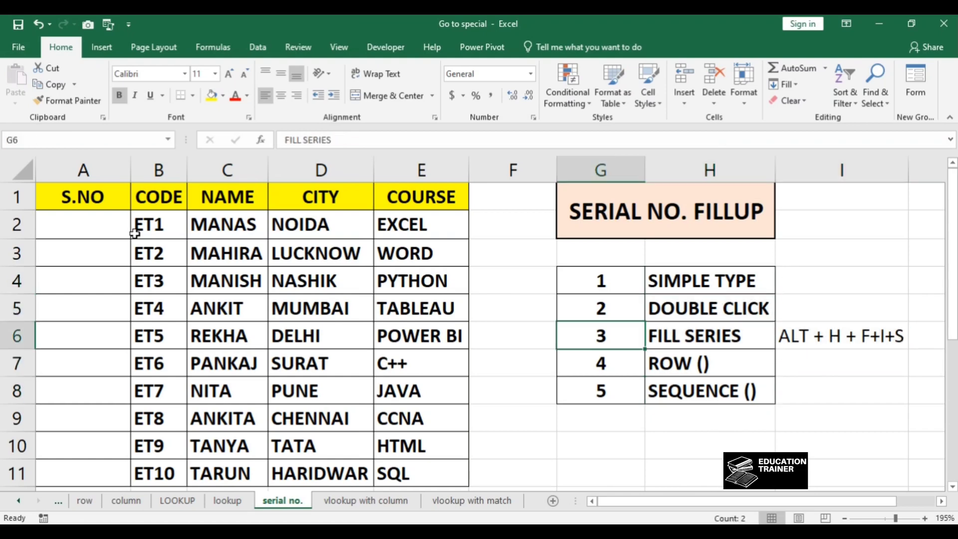
{"action": "key", "text": "Right"}
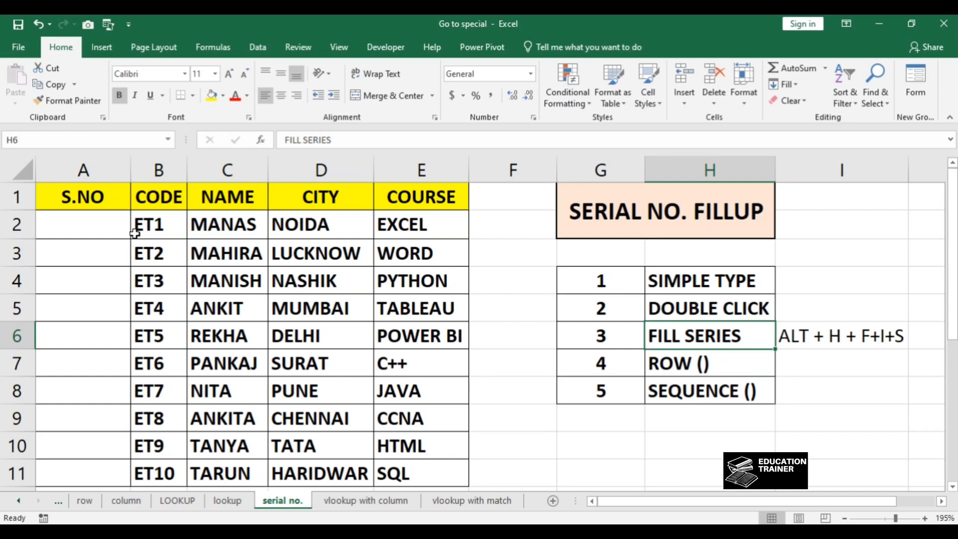